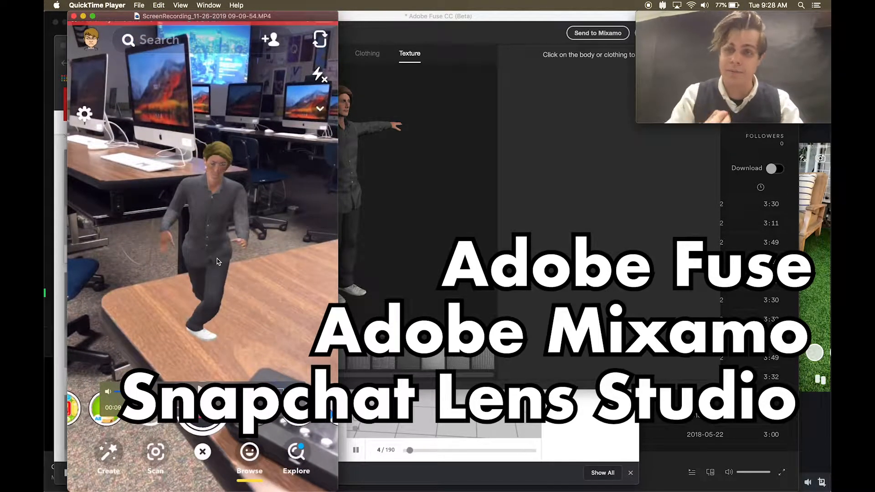
Close the screen recording video and select the character's dress shirt in Adobe Fuse
click(75, 21)
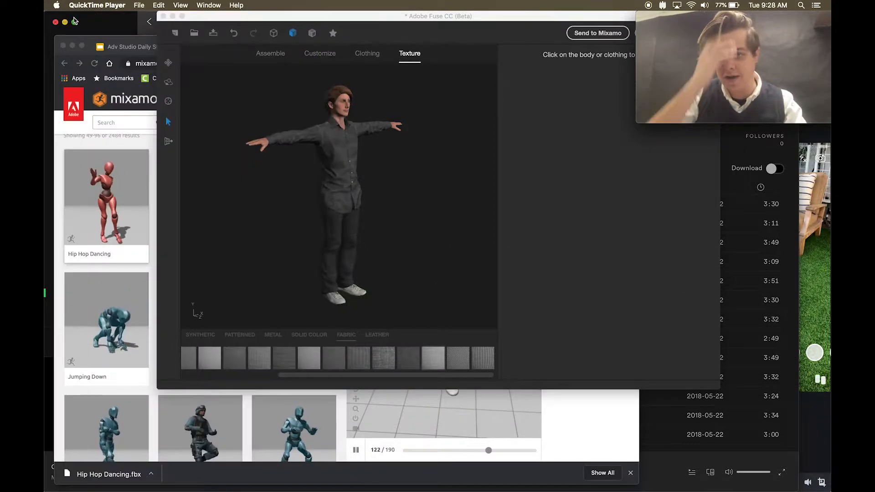
click(348, 189)
mouse_move(304, 199)
mouse_down()
mouse_move(279, 203)
mouse_move(257, 189)
mouse_move(328, 205)
mouse_move(320, 195)
mouse_move(293, 195)
mouse_up()
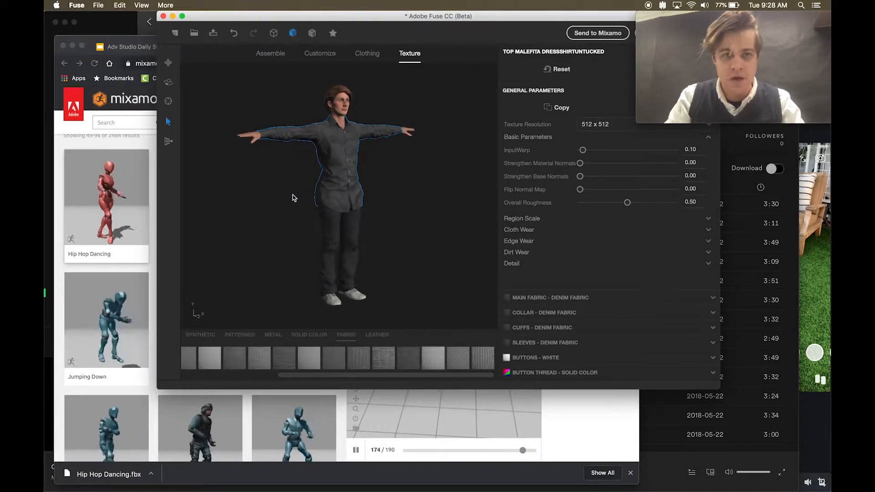
Quit Lens Studio and return to the Adobe Fuse window, repositioning it so its upper controls are accessible
click(93, 137)
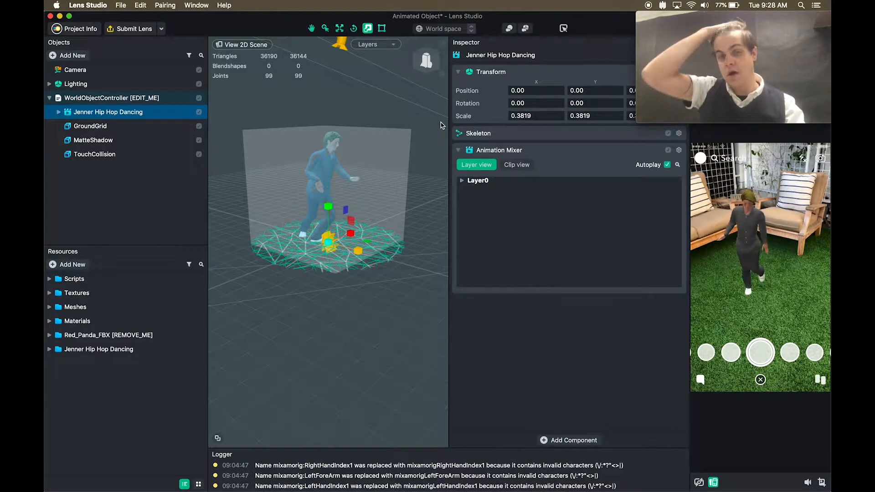
key(super+q)
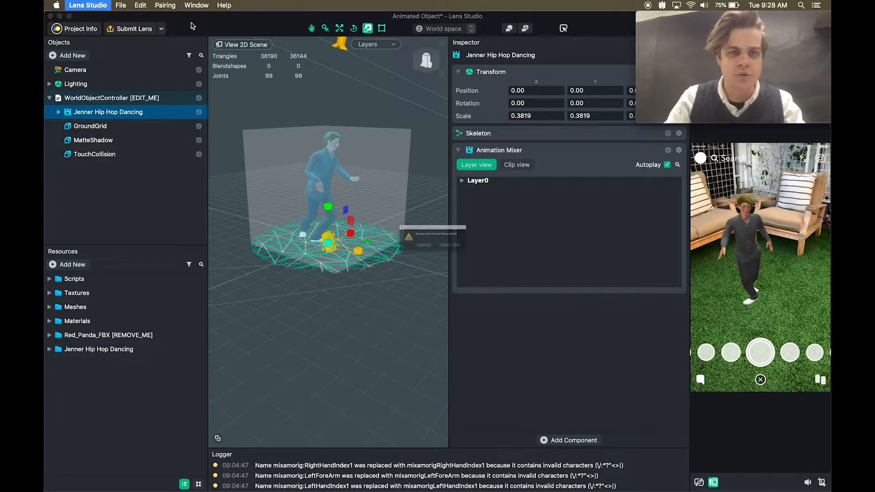
click(415, 258)
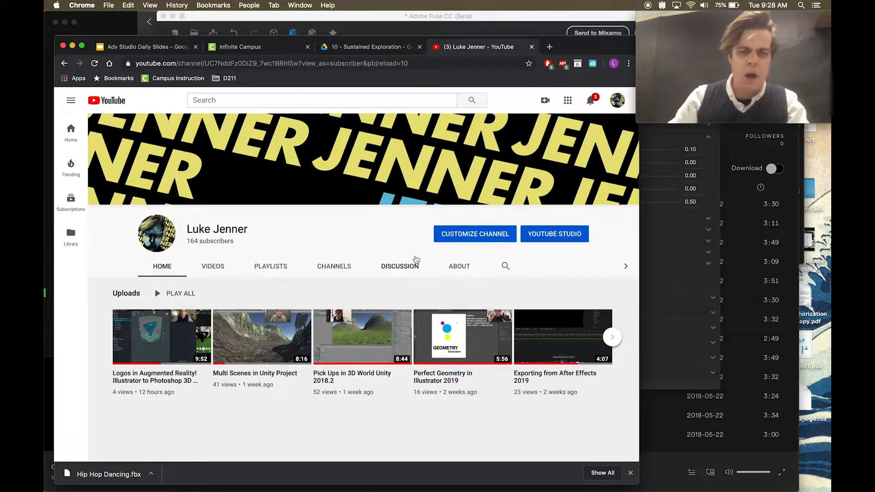
click(375, 24)
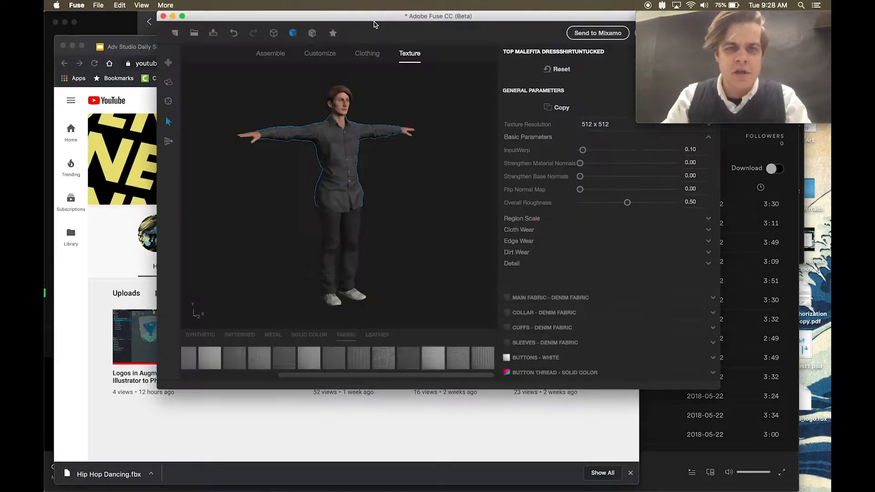
drag(367, 17, 306, 14)
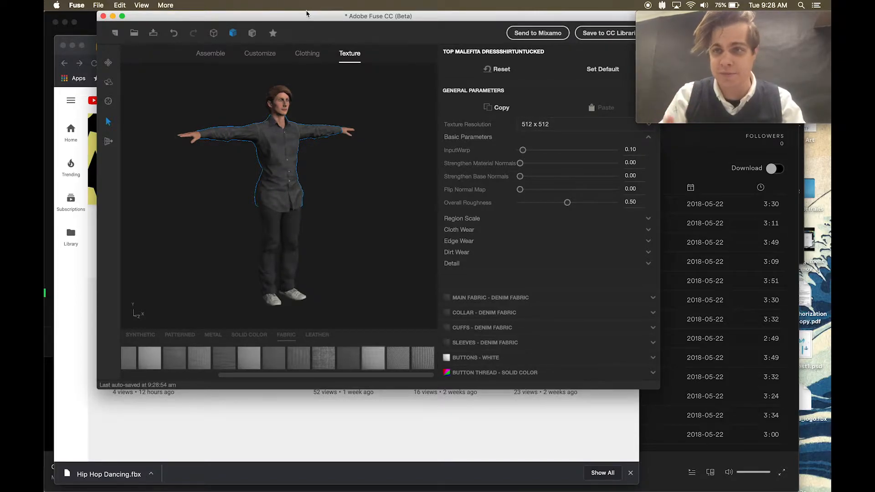
Review the torso and leg choices for assembling a body, the shirt's texture settings and the available hairstyles
click(210, 54)
scroll(511, 213, down, 3)
scroll(507, 200, up, 2)
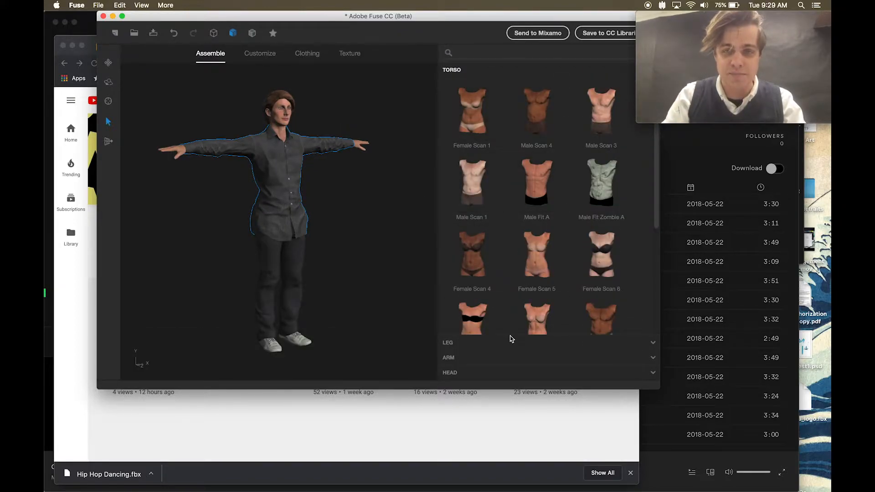
click(464, 342)
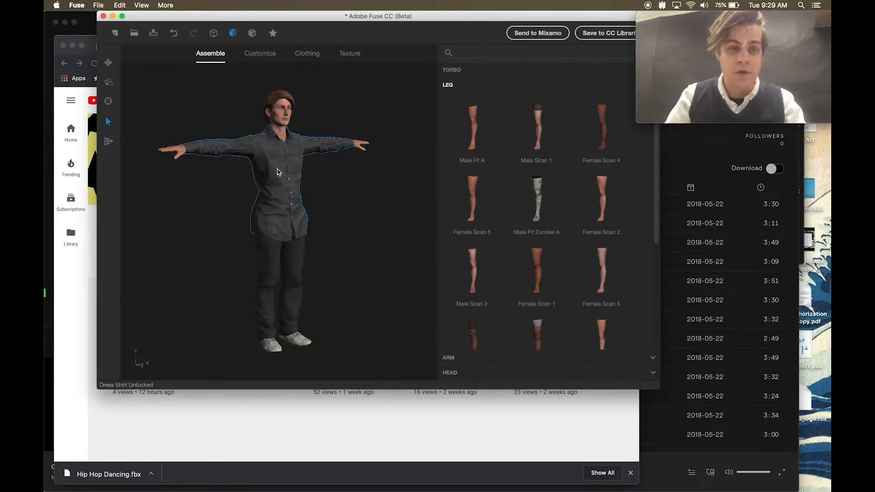
click(350, 55)
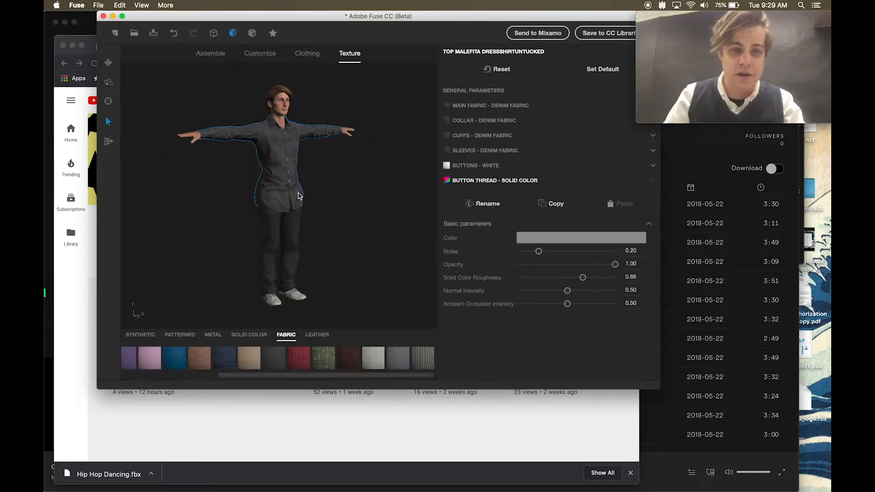
click(306, 54)
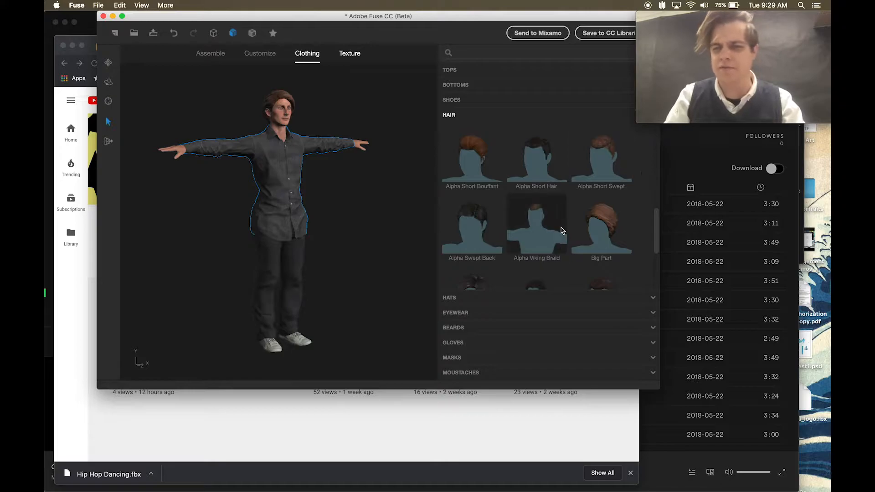
scroll(609, 237, down, 2)
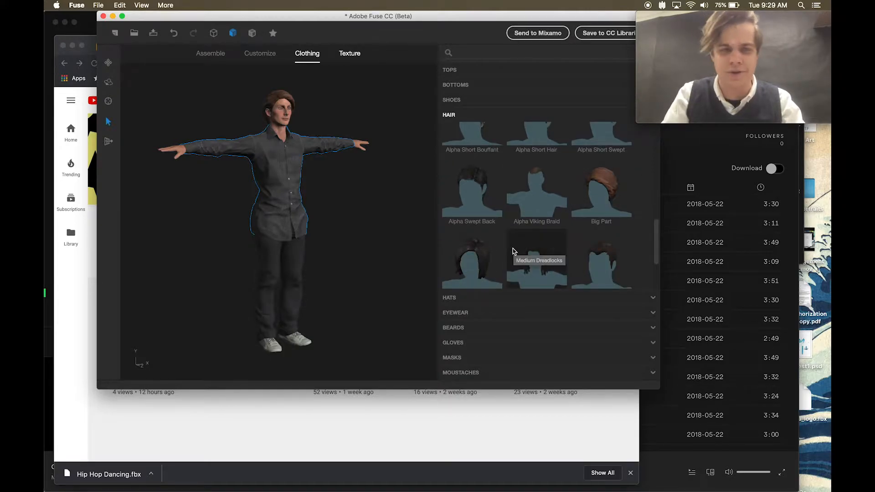
Change the character's hair texture color to a golden brown of about RGB 135, 108, 76
click(283, 176)
click(281, 89)
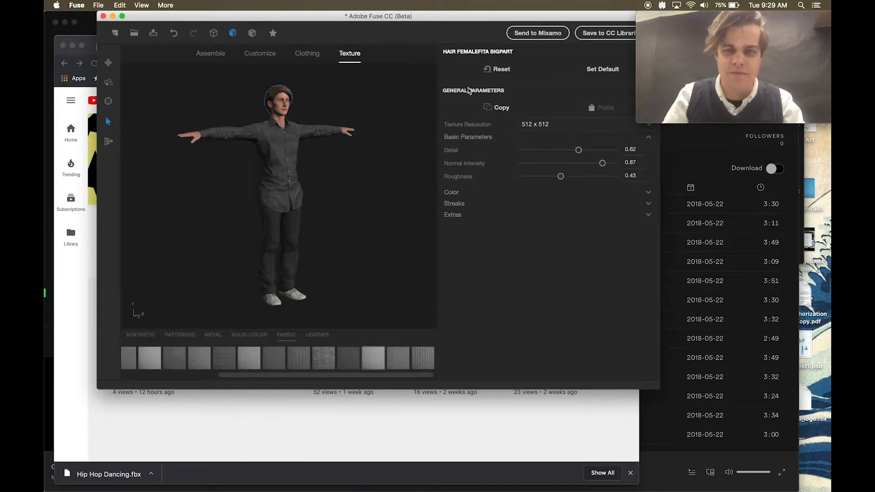
click(455, 193)
click(536, 206)
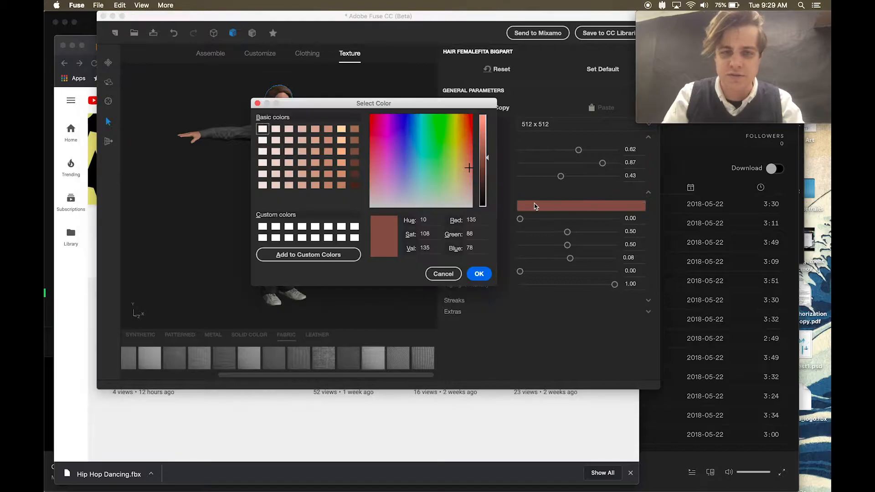
drag(406, 105, 546, 140)
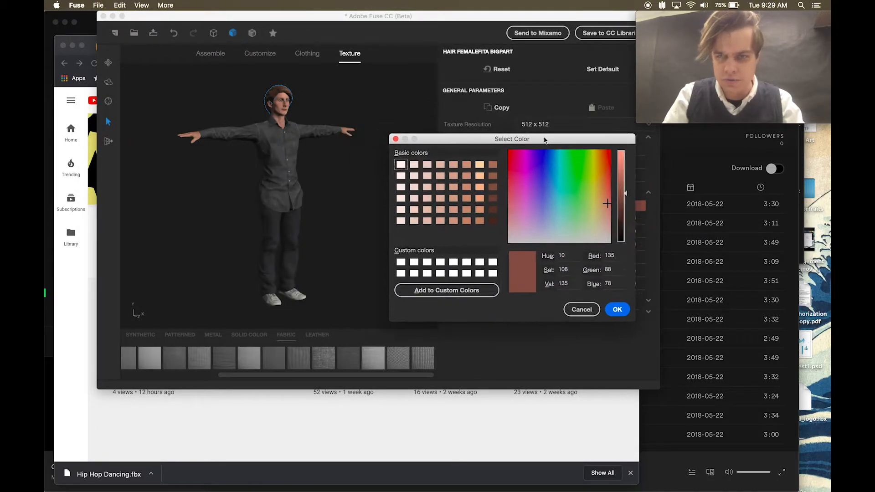
drag(607, 204, 602, 205)
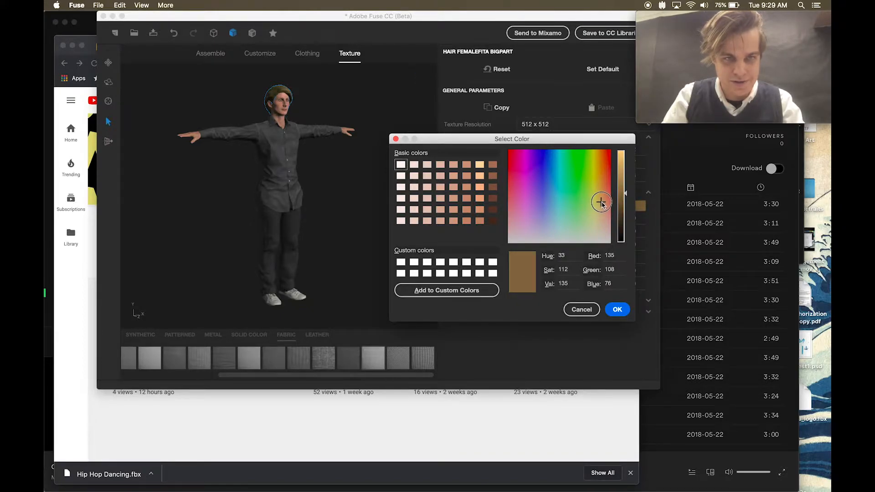
click(617, 309)
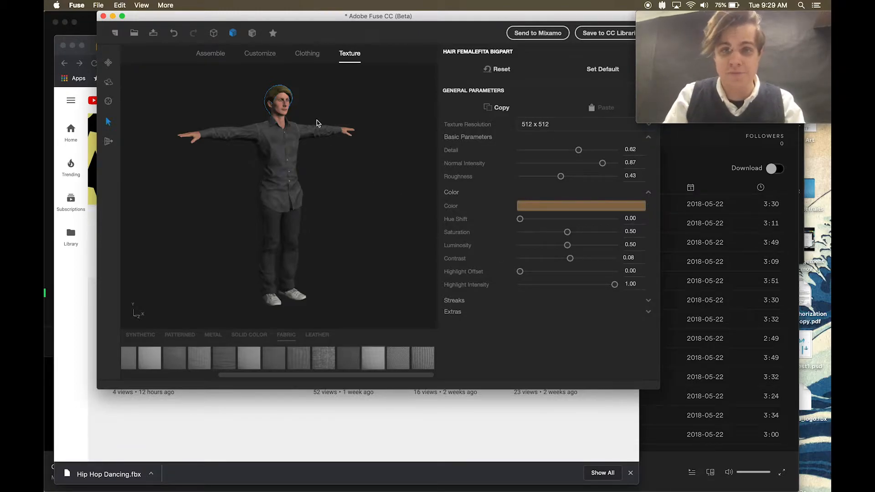
View the character from the front and review the Assemble and Clothing options and the Customize body sliders
drag(344, 180, 305, 191)
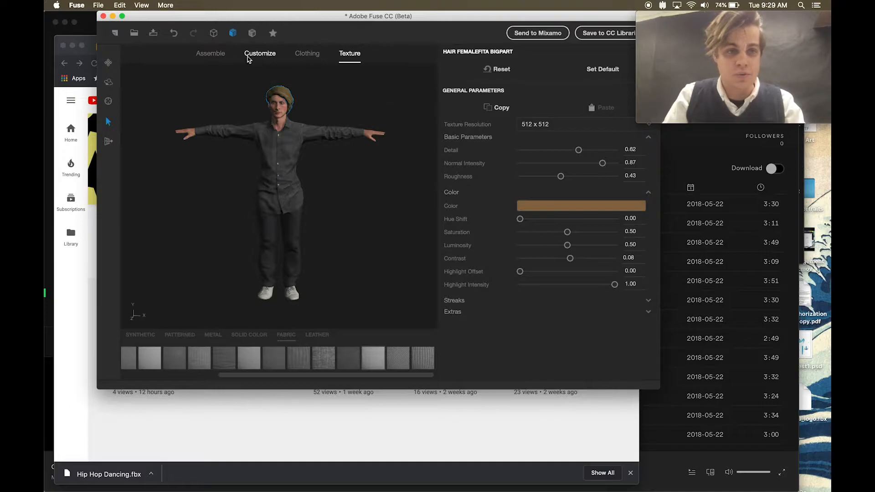
click(222, 54)
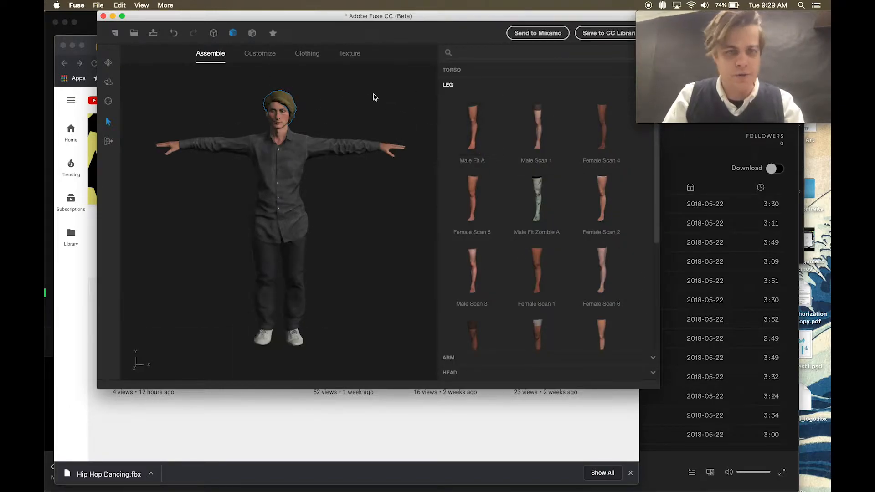
click(259, 55)
click(316, 64)
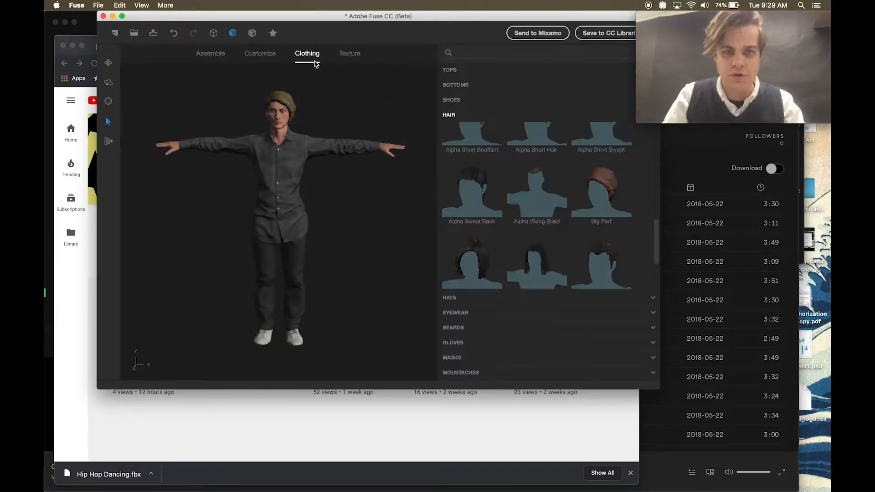
click(269, 62)
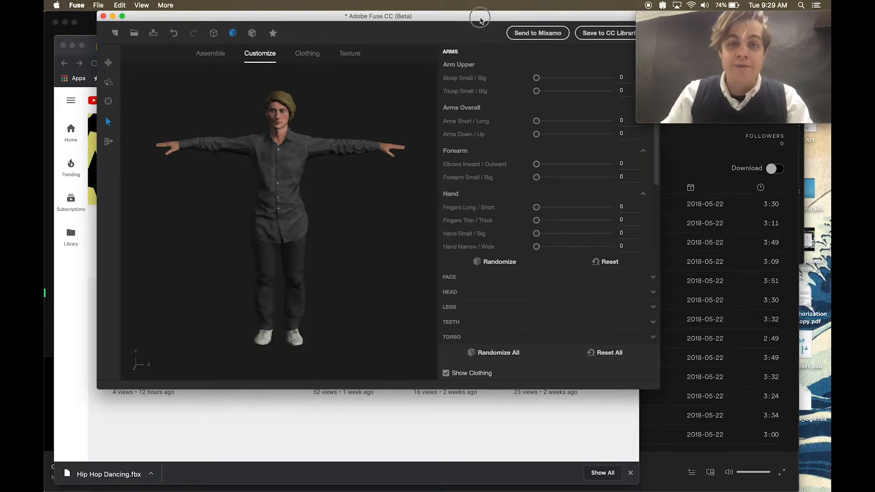
drag(481, 19, 456, 21)
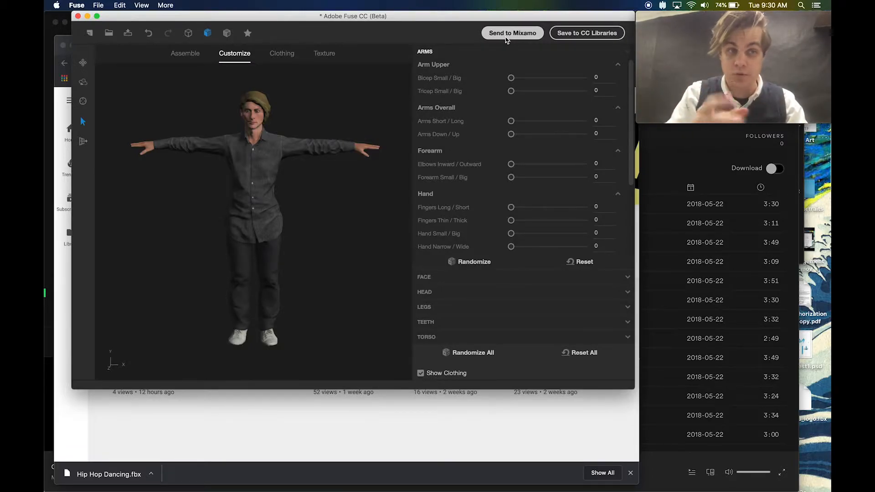
Export the model as OBJ with Pack Textures and UVs enabled, saving it to the Desktop under the creator's surname followed by _Model_Demo
click(106, 5)
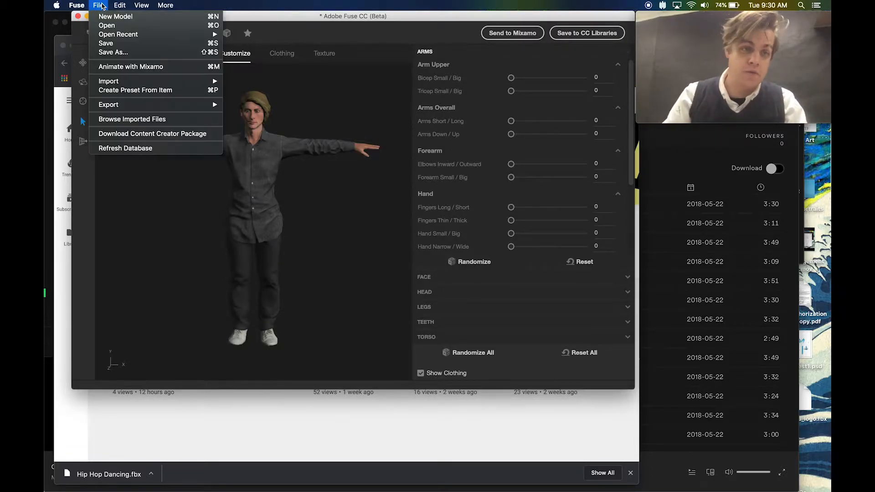
mouse_move(136, 106)
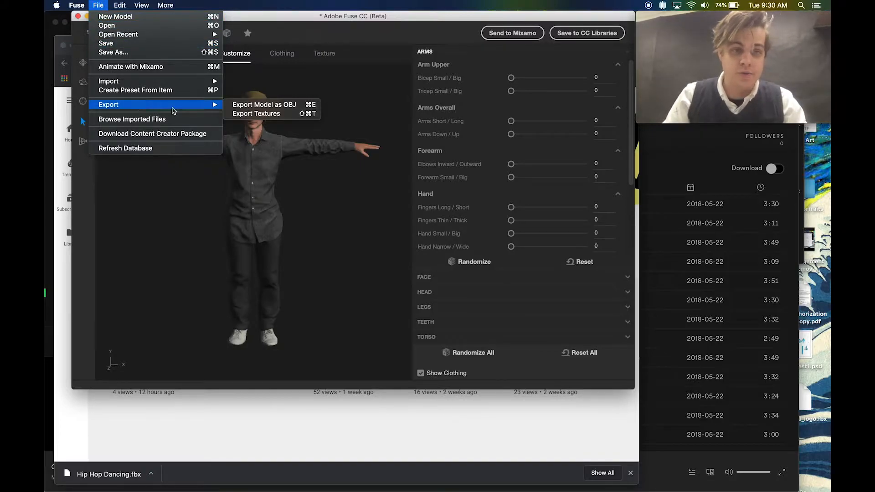
click(255, 108)
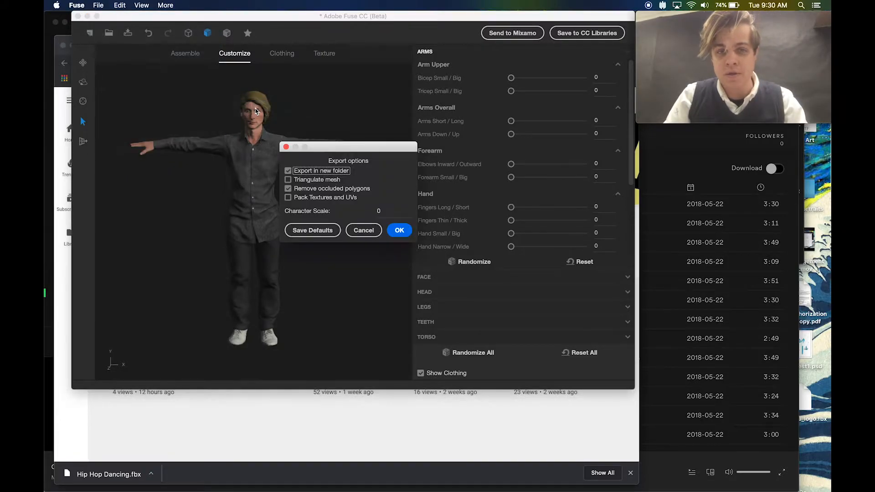
click(312, 199)
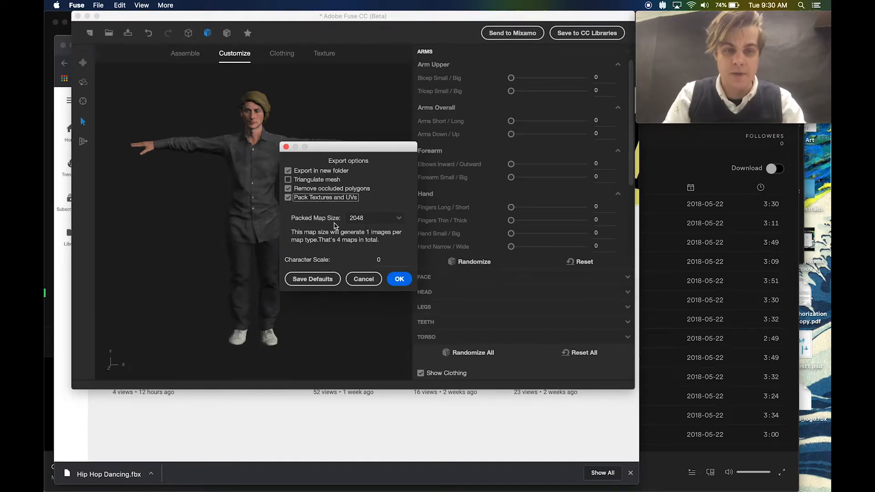
click(398, 281)
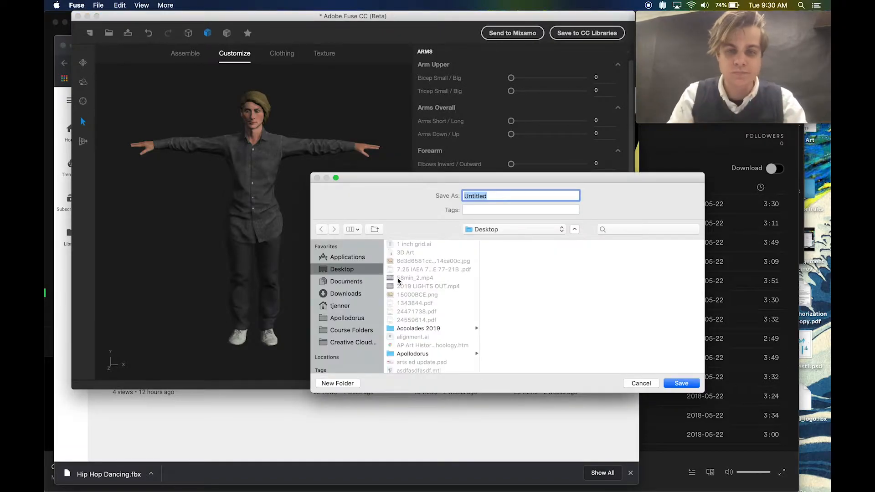
text(Jene)
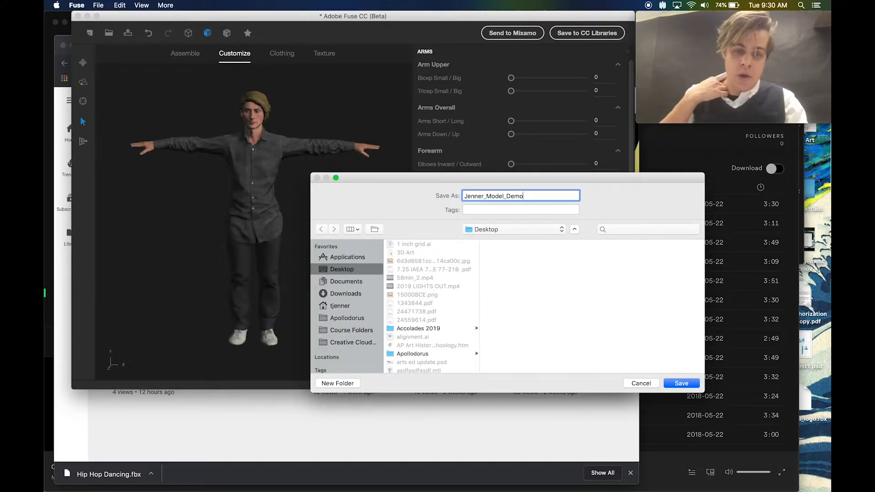
key(Return)
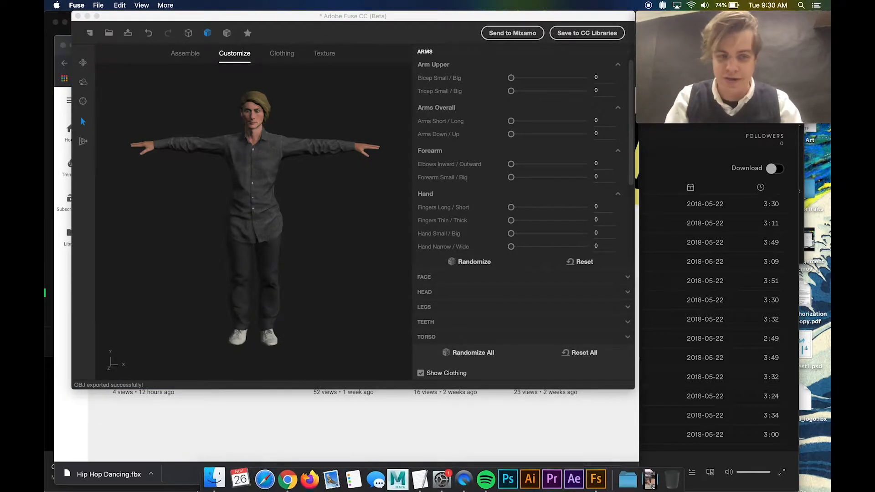
Switch to Finder and open the exported model's folder on the Desktop
click(211, 478)
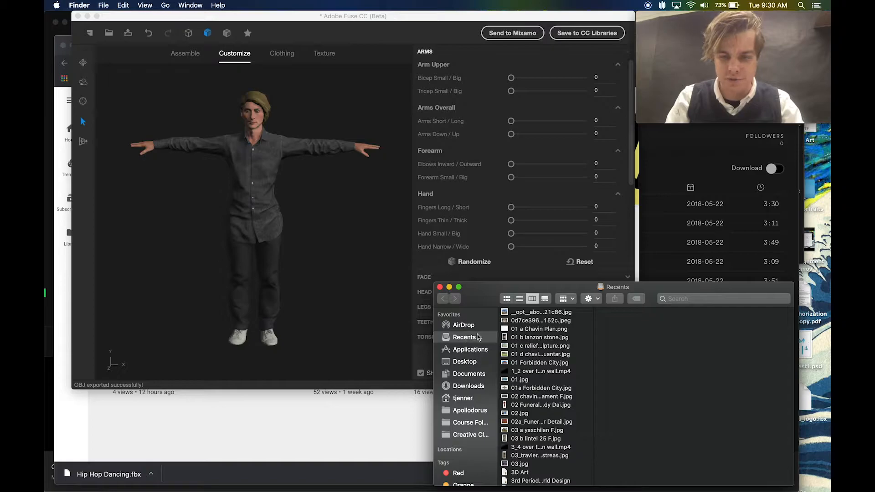
click(467, 365)
scroll(536, 407, down, 5)
scroll(536, 407, down, 10)
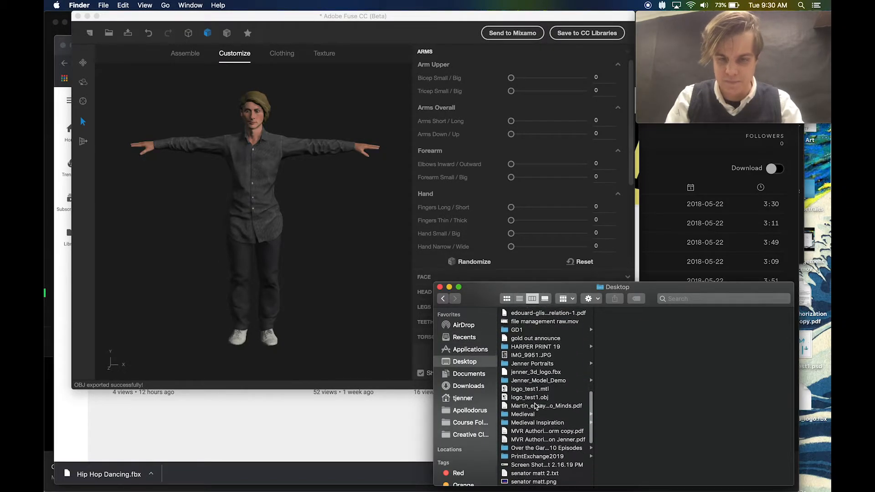
click(547, 371)
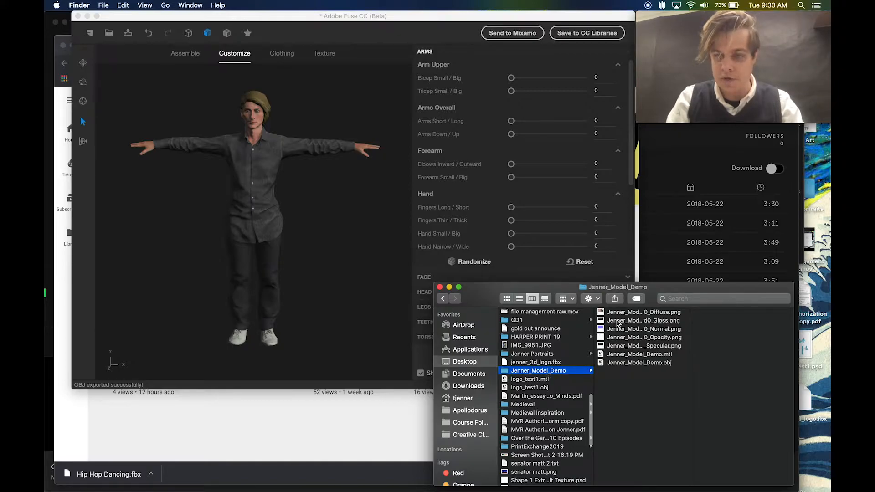
Inspect the exported OBJ model and preview the packed Diffuse texture PNG at a larger size
click(656, 363)
drag(741, 372, 719, 354)
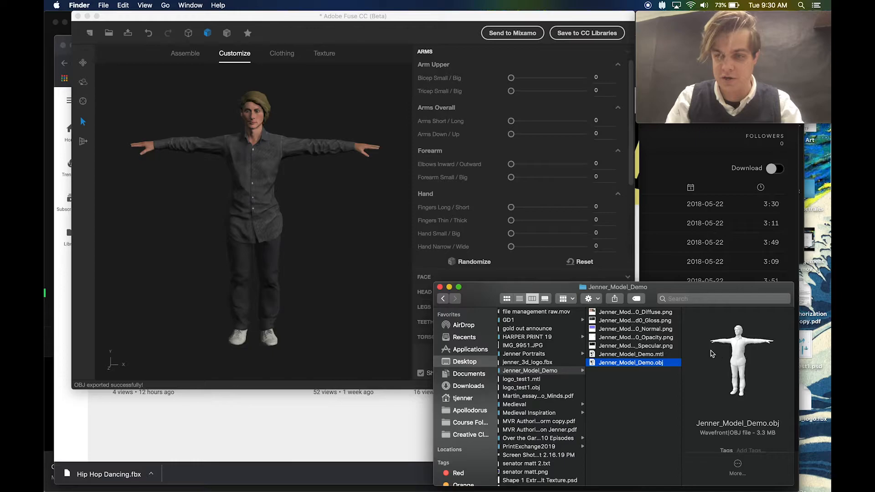
click(651, 314)
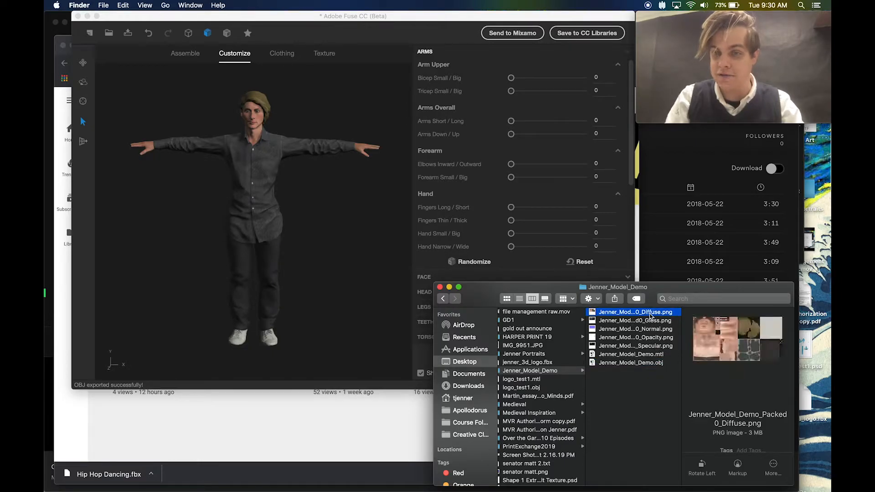
key(space)
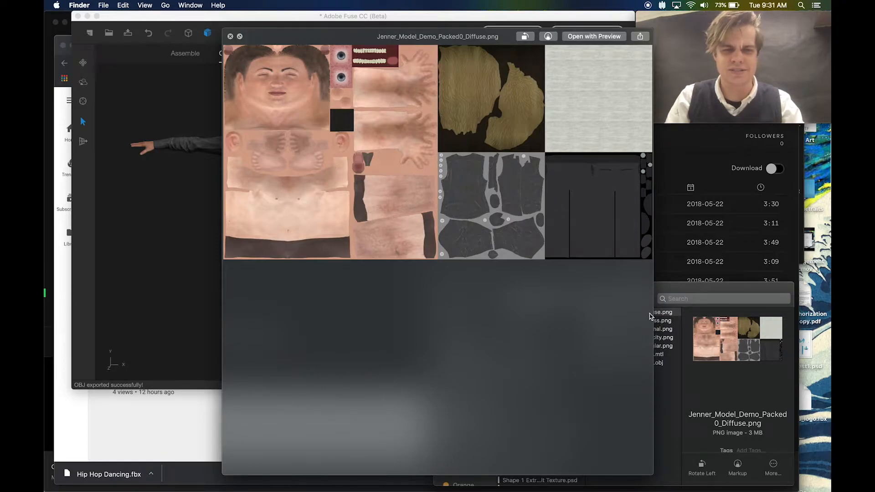
Close the texture preview and quit Fuse, saving the character project to the Desktop under the creator's surname followed by _Model_Demo
key(space)
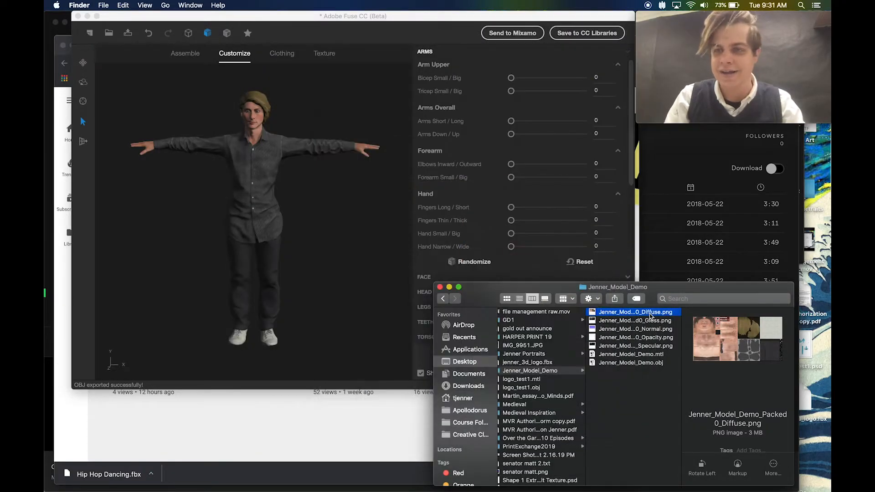
click(534, 372)
click(389, 283)
key(super+q)
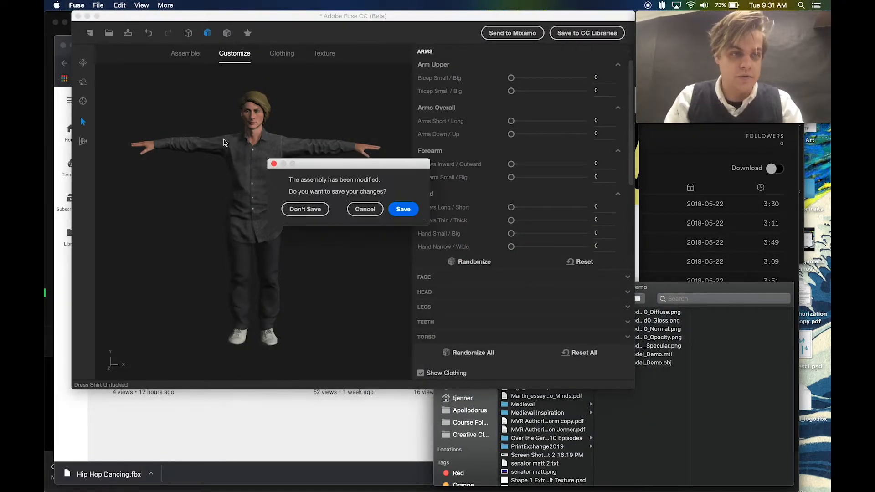
click(405, 212)
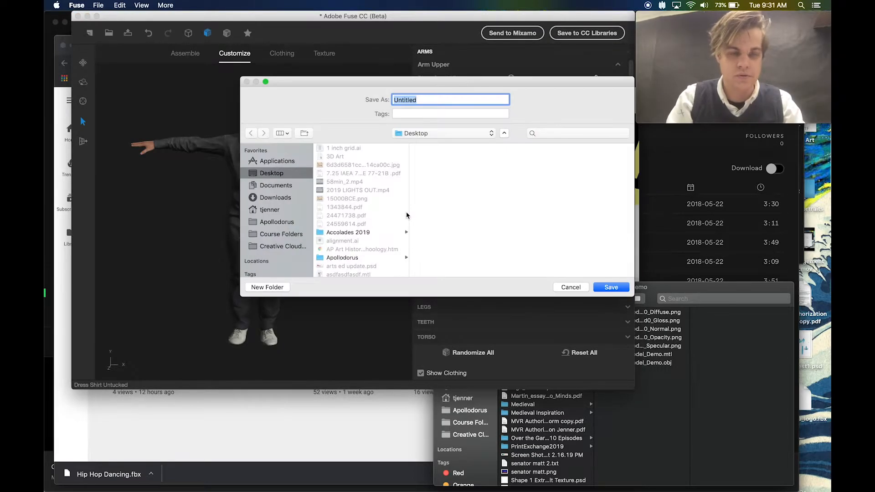
text(Jenner_Model_Demo)
key(Return)
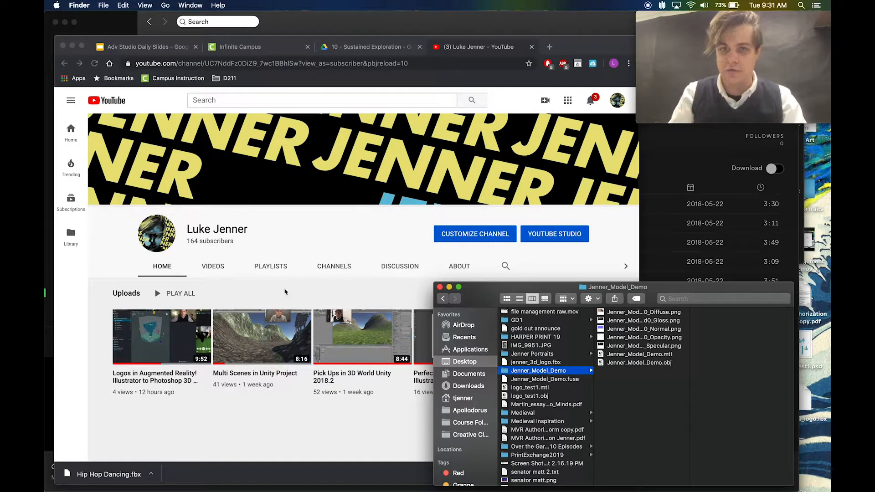
Switch to Chrome, open Mixamo in a new tab and start uploading a character from the Characters section
click(309, 234)
key(super+t)
text(mixa)
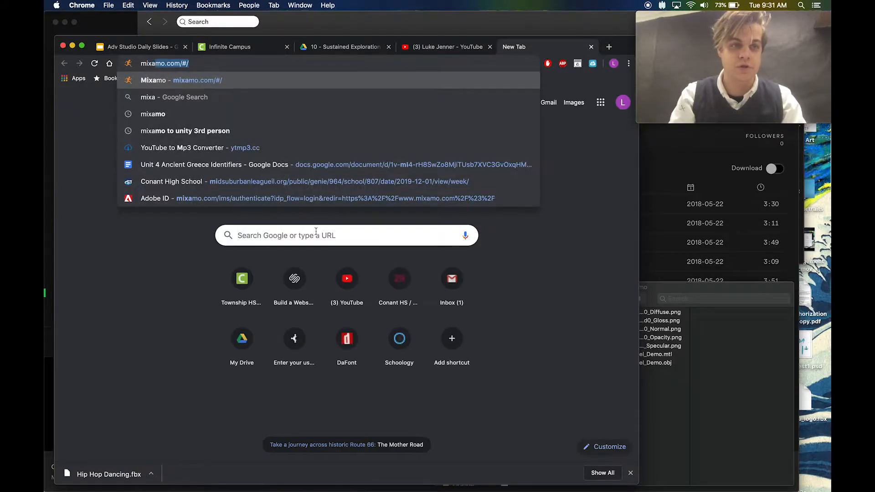
key(Return)
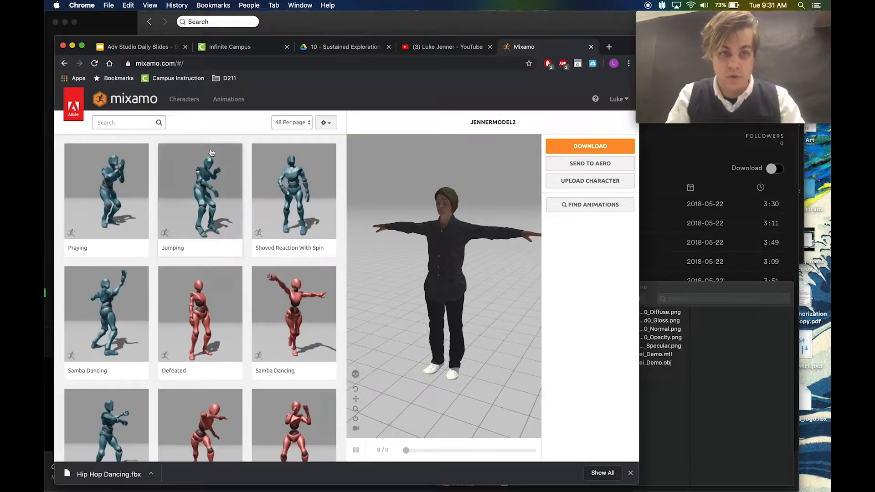
click(184, 100)
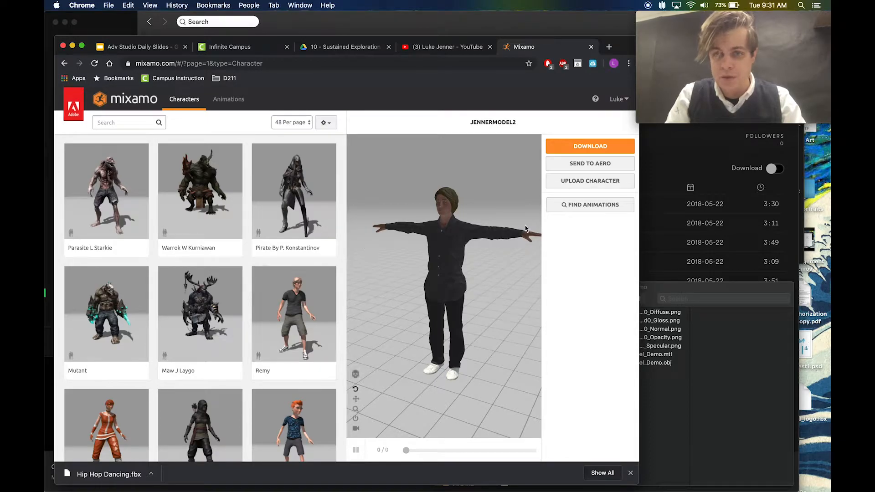
click(602, 183)
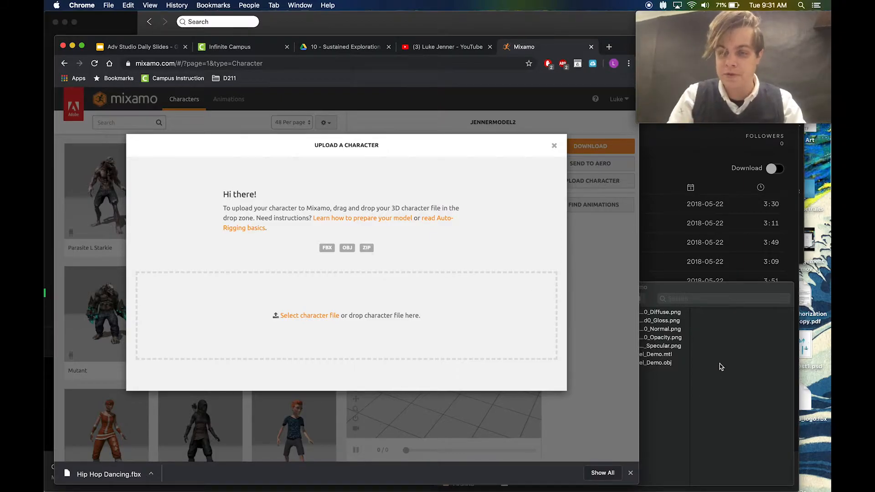
Compress the exported model folder into a ZIP in Finder and supply that archive to Mixamo as the character file
click(714, 401)
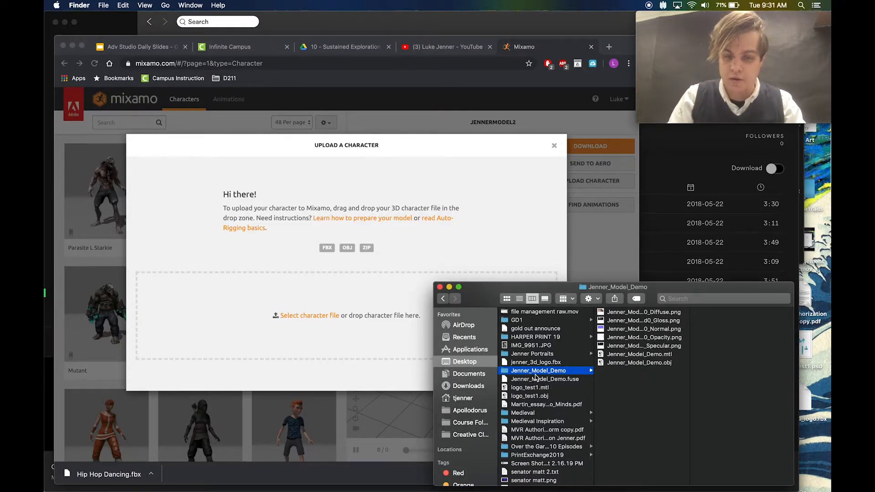
right_click(534, 372)
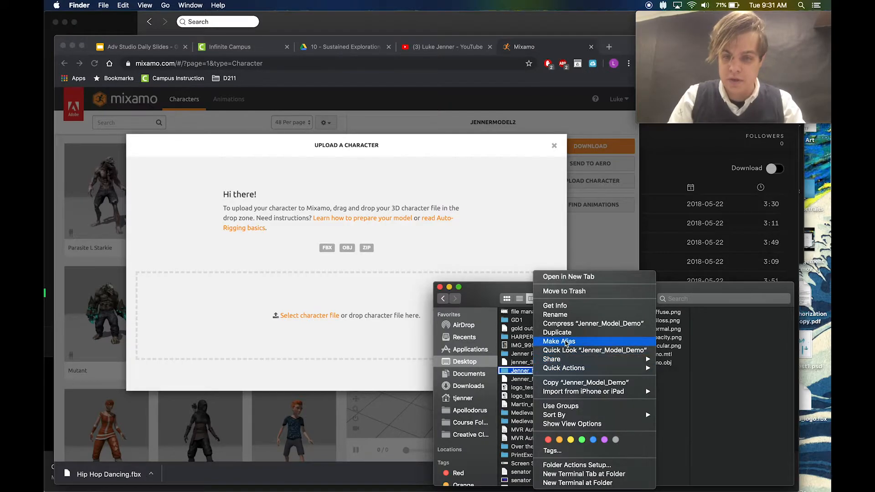
click(569, 325)
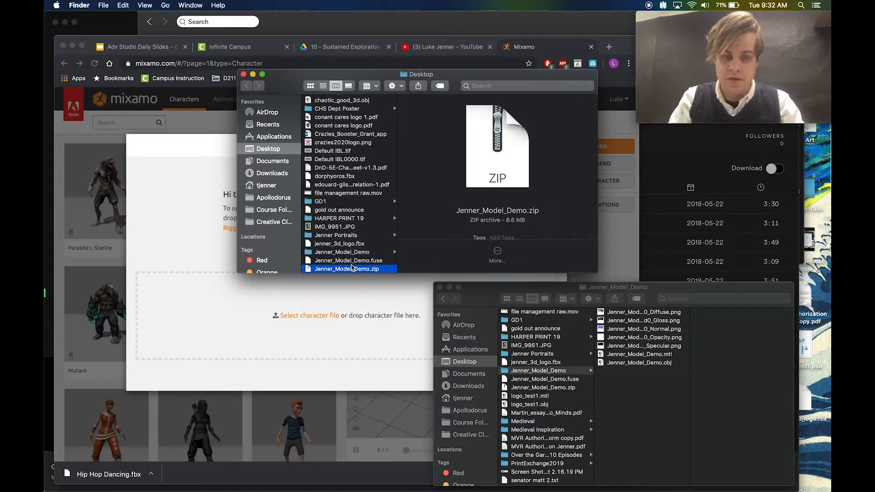
scroll(351, 268, down, 2)
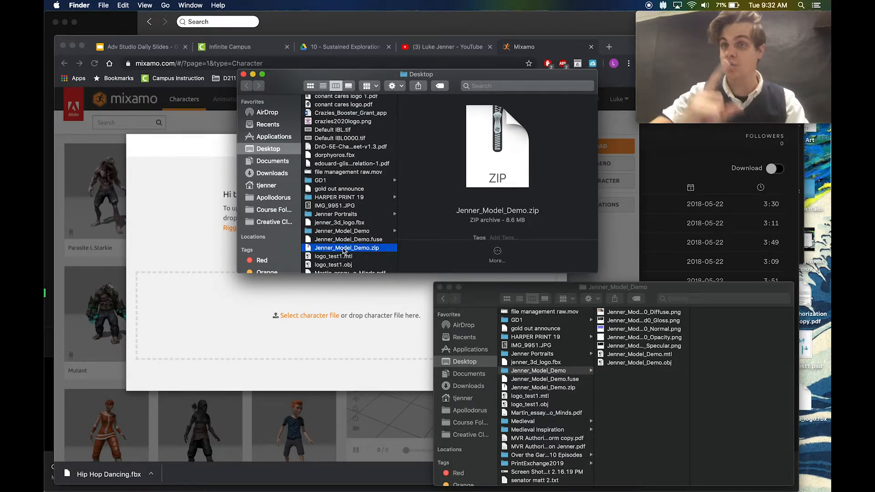
drag(343, 250, 320, 319)
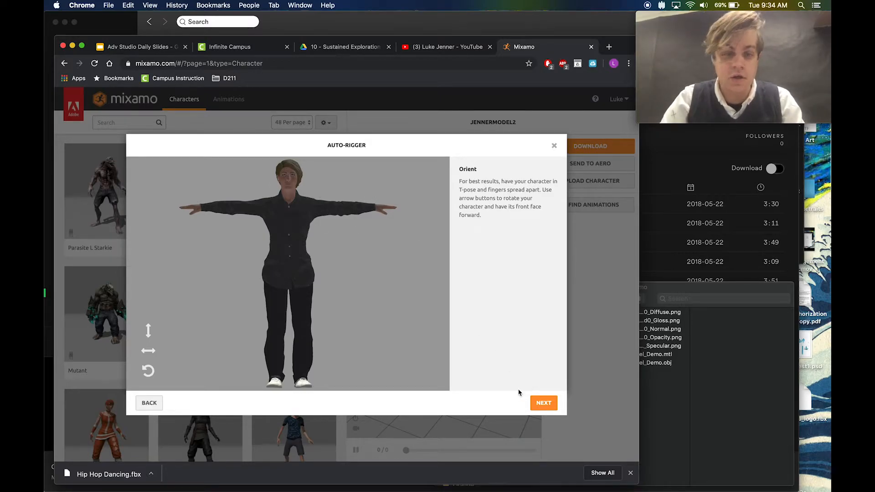
Accept the character's orientation and place the chin, wrist, elbow, knee and groin markers on its body with symmetry on
click(543, 406)
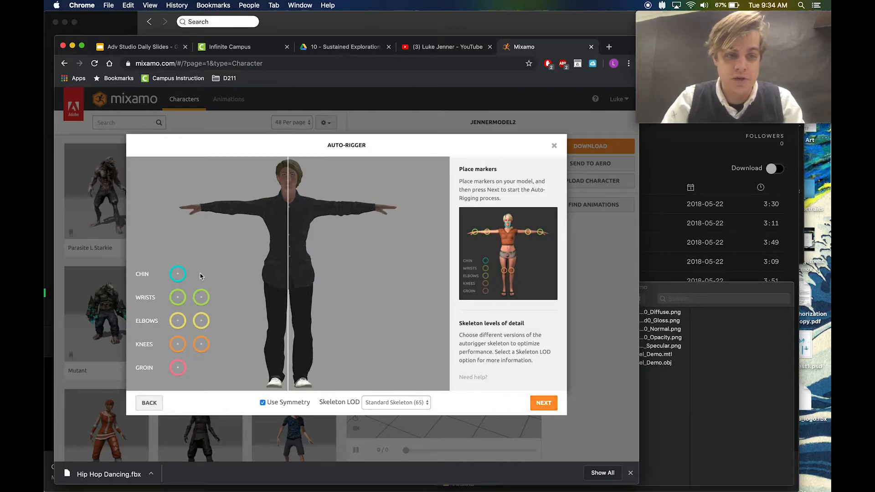
mouse_move(174, 278)
mouse_down()
mouse_move(234, 248)
mouse_move(297, 200)
mouse_move(288, 188)
mouse_up()
mouse_move(196, 296)
mouse_down()
mouse_move(184, 299)
mouse_move(211, 234)
mouse_move(202, 209)
mouse_up()
drag(177, 321, 236, 209)
drag(172, 348, 276, 331)
drag(178, 368, 289, 286)
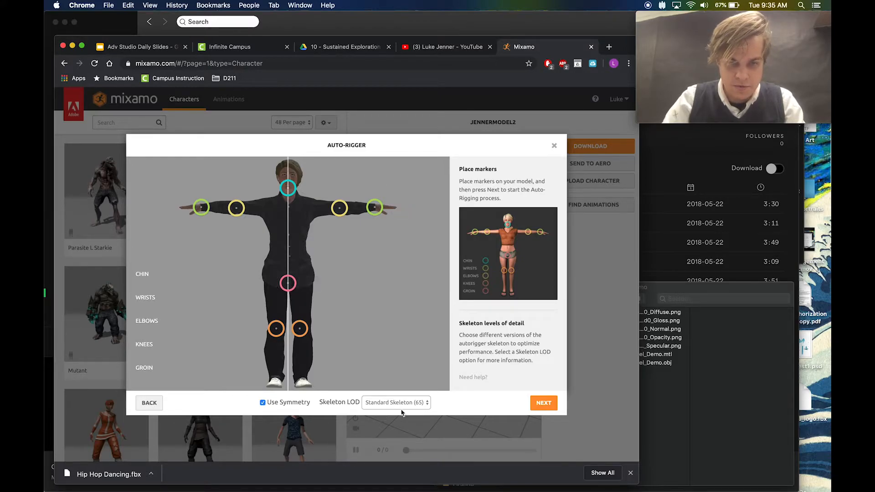
Run the auto-rigger with the Standard Skeleton (65) and accept the rigged model as the new current character
click(544, 403)
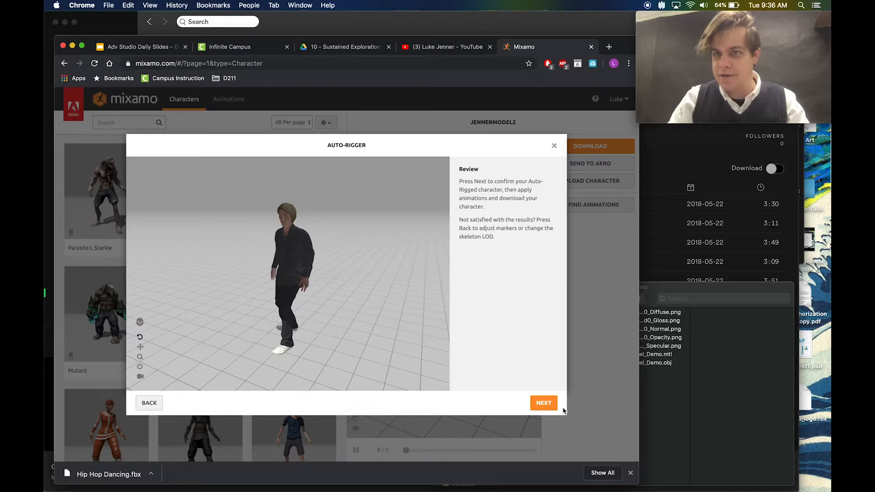
click(544, 404)
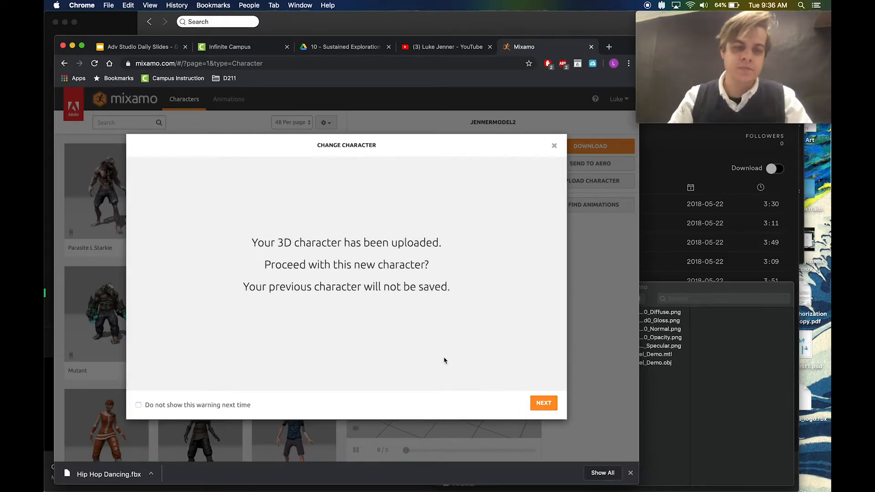
click(539, 401)
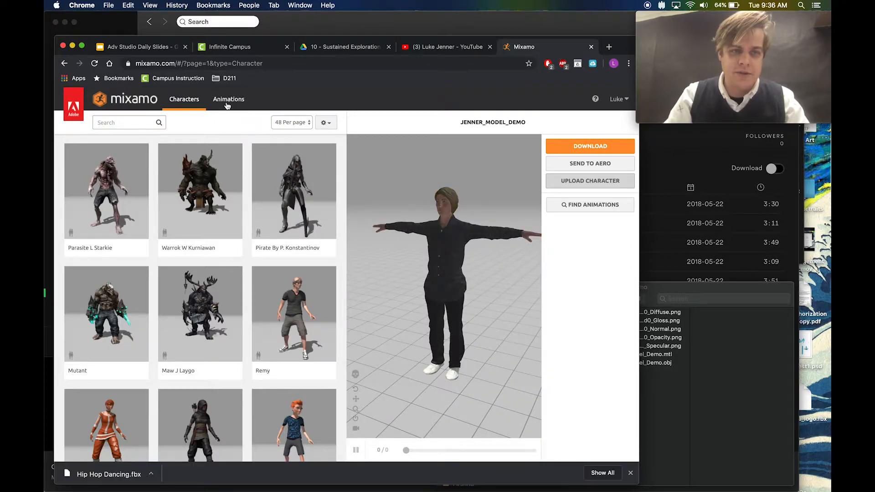
Browse the animation library and try Punching from page 1 and Hip Hop Dancing from page 2 on the character
click(227, 103)
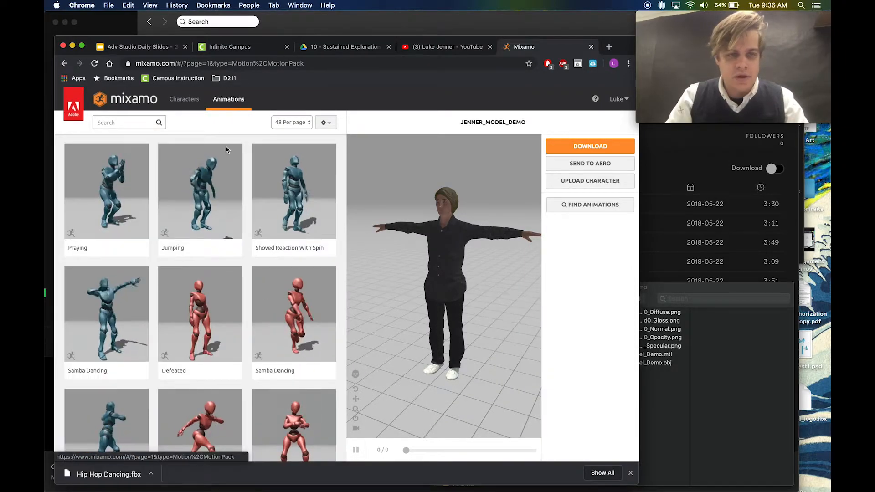
scroll(210, 344, down, 2)
scroll(210, 344, down, 15)
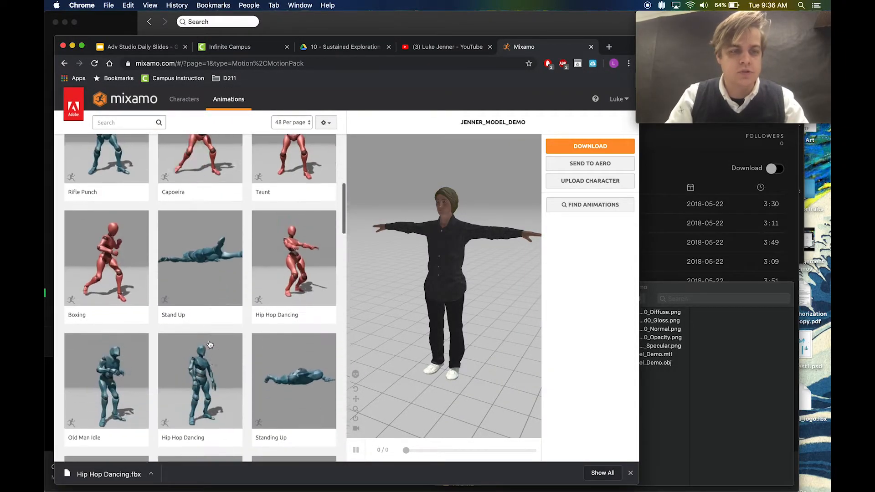
scroll(210, 344, down, 10)
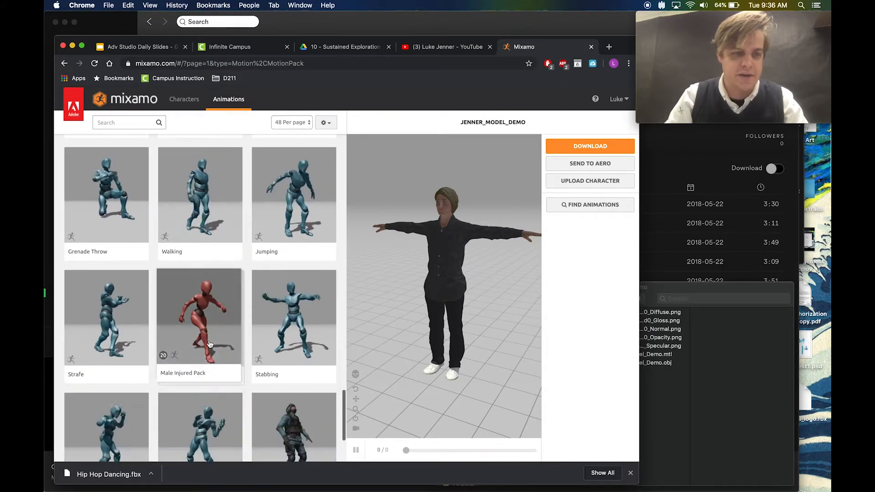
scroll(210, 344, down, 2)
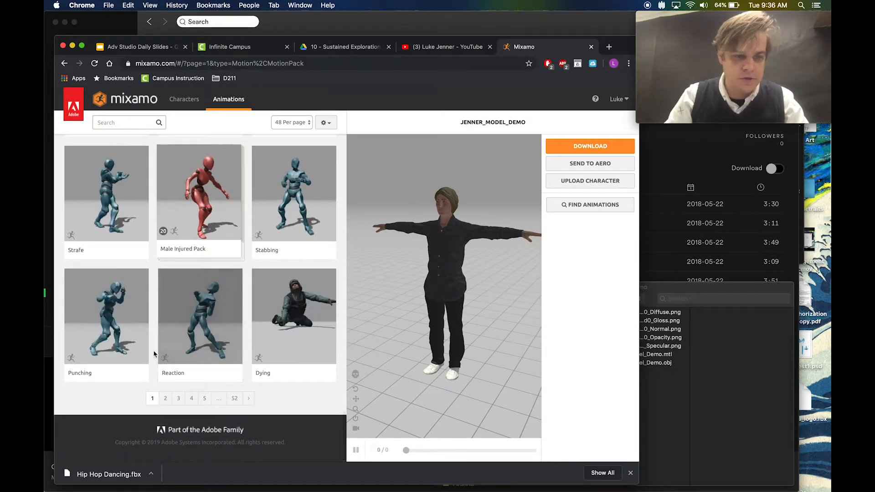
click(124, 336)
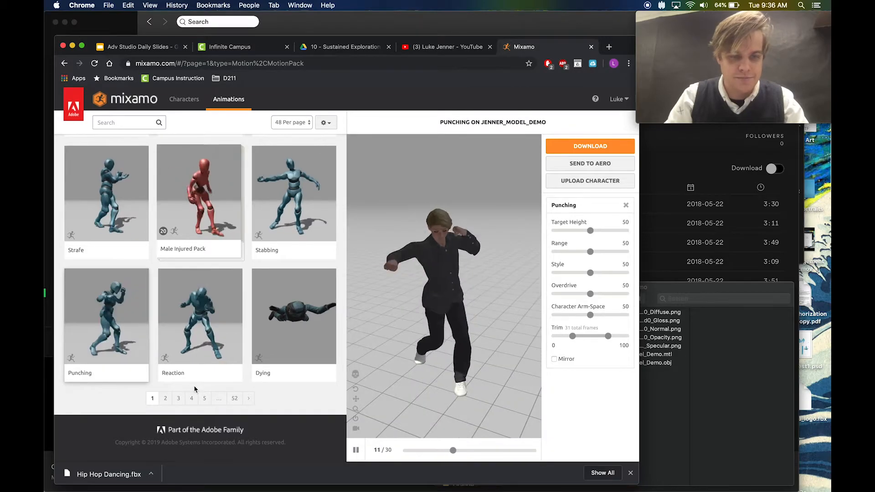
click(165, 404)
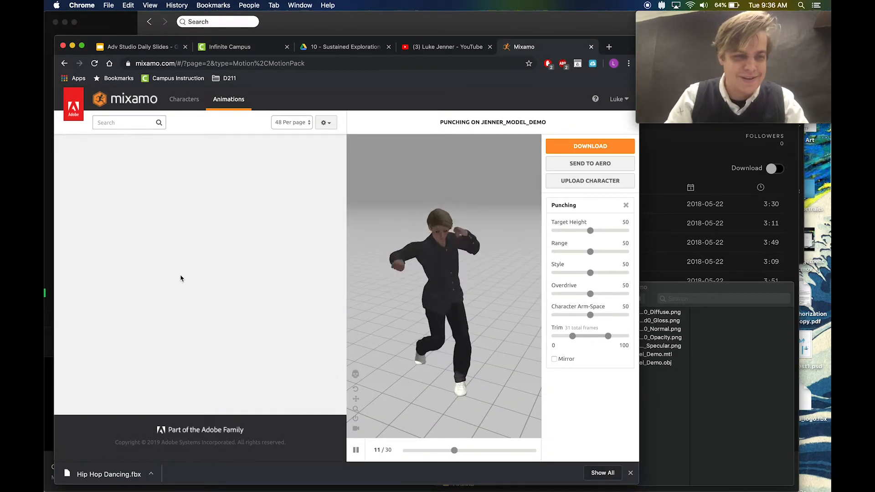
click(111, 229)
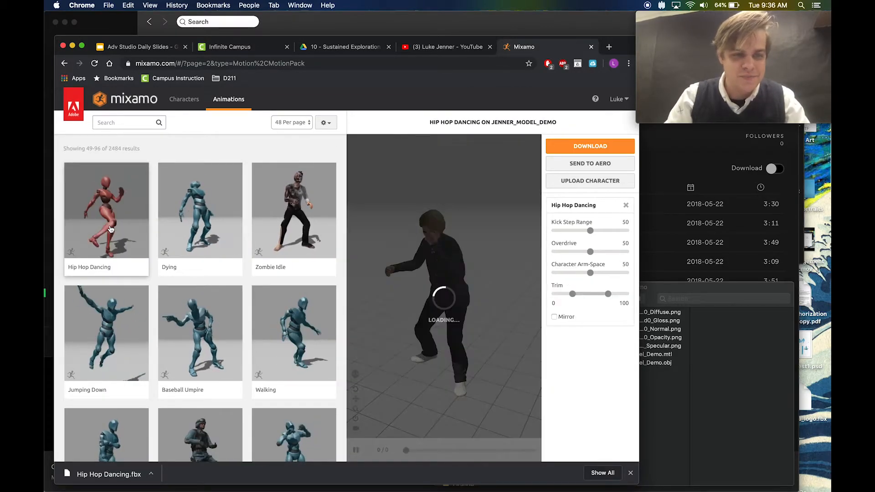
Try the Capoeira Pack on the character and attempt to download it
scroll(201, 269, down, 5)
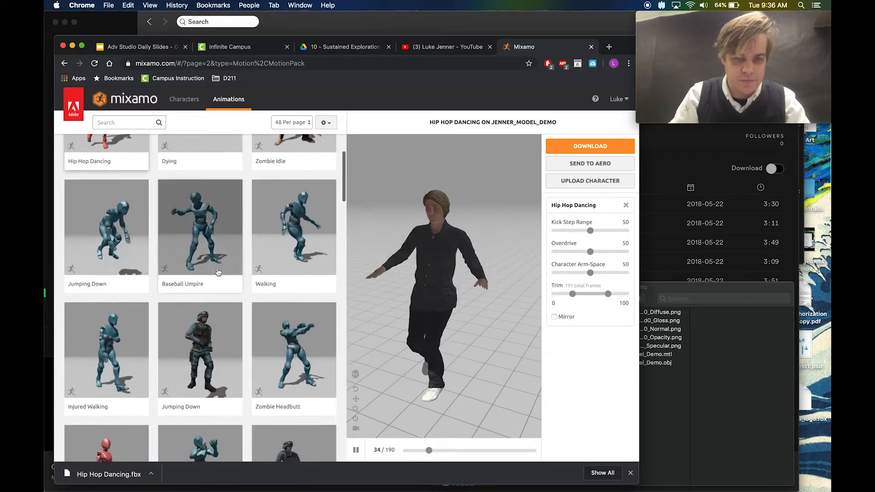
scroll(219, 272, down, 6)
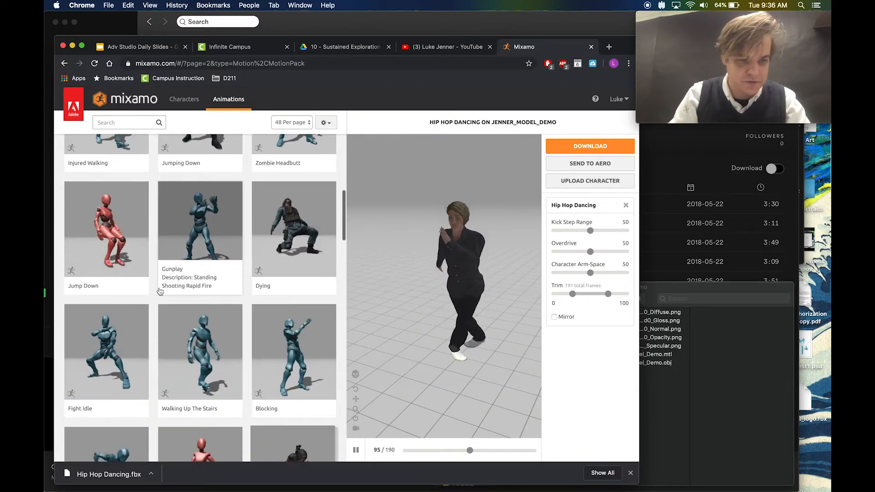
scroll(161, 297, down, 6)
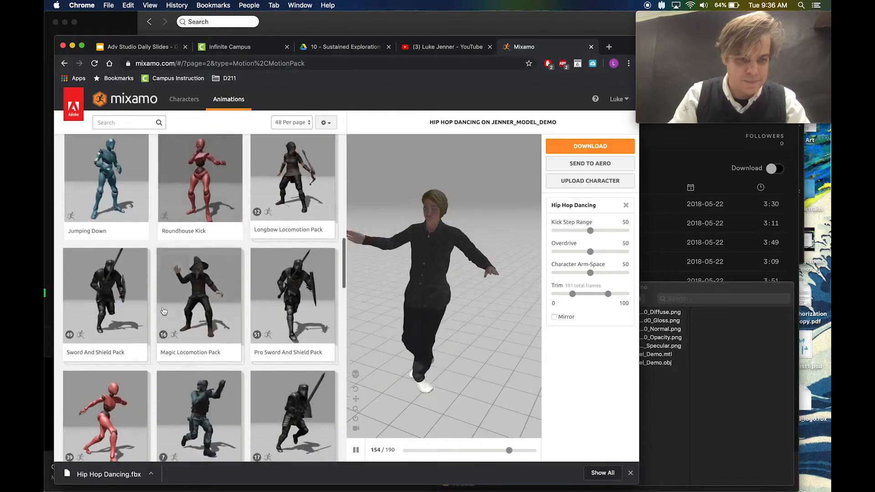
scroll(150, 292, down, 3)
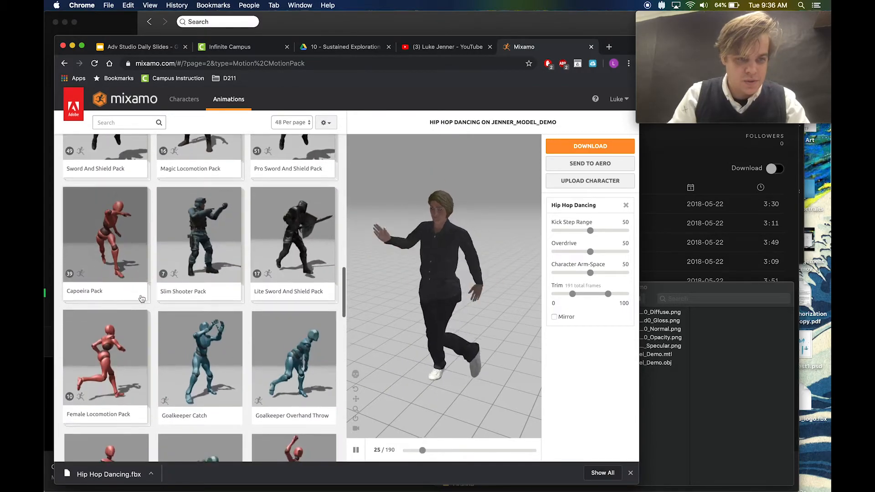
click(117, 249)
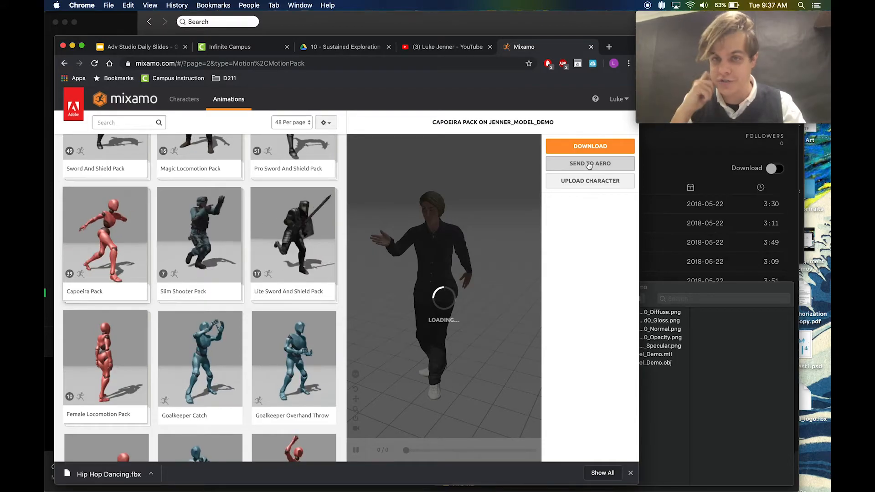
click(590, 145)
click(352, 185)
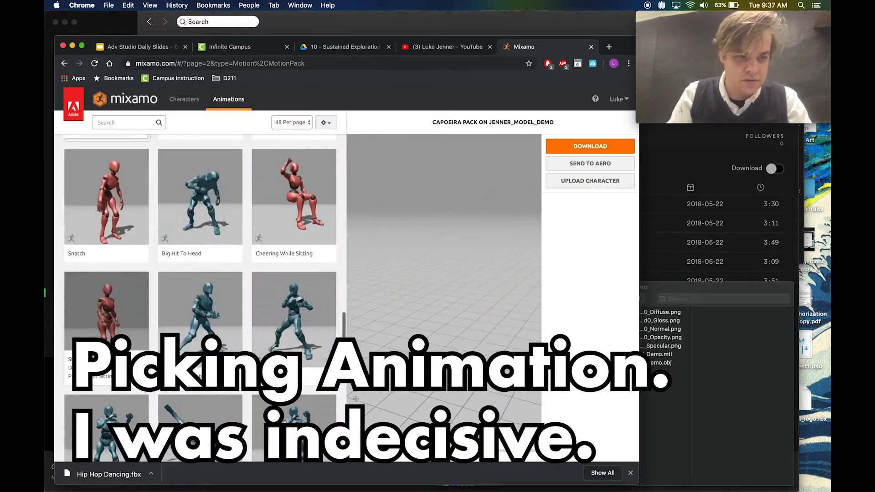
Apply Body Jab Cross to the character and download it as FBX with skin at 30 frames per second without keyframe reduction
scroll(200, 296, down, 10)
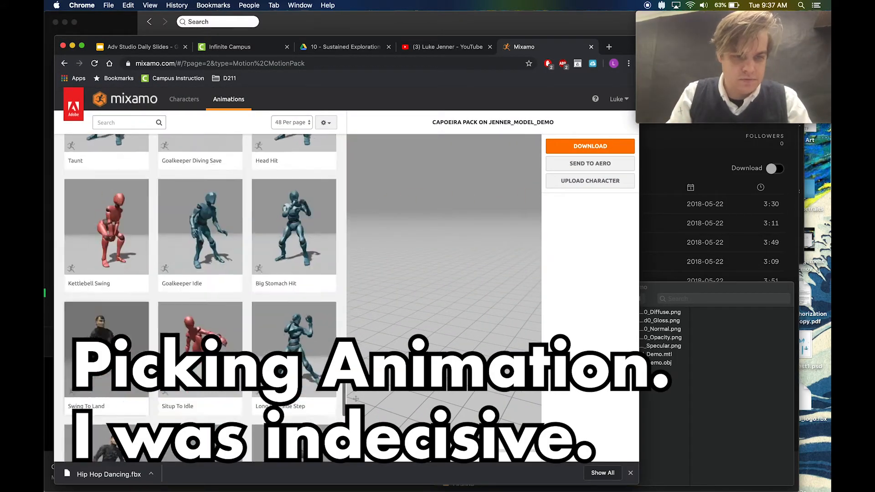
click(294, 246)
scroll(273, 282, down, 3)
click(293, 338)
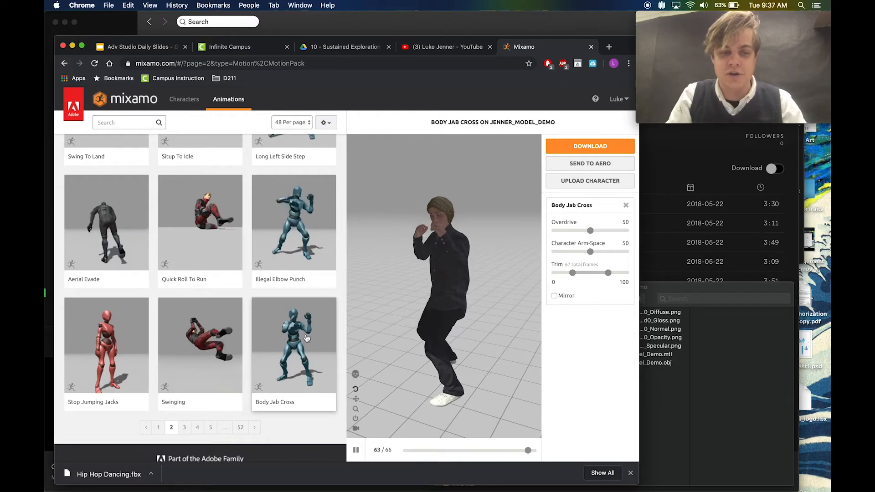
click(589, 146)
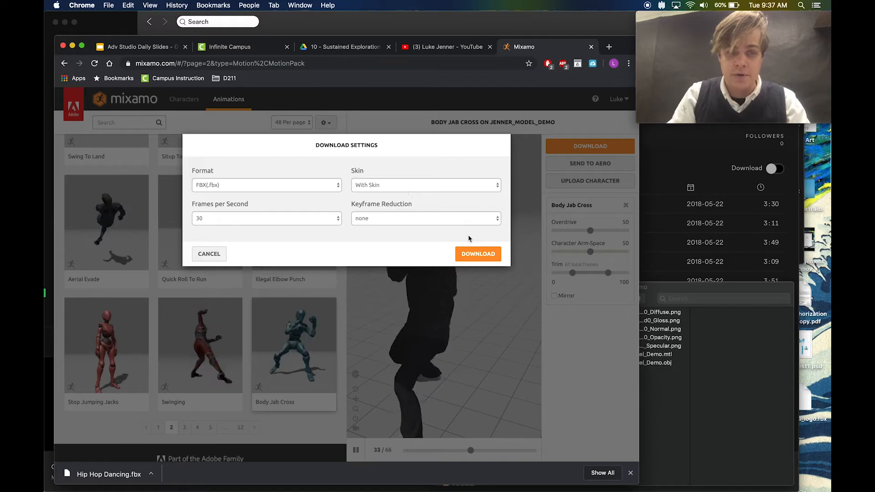
click(476, 254)
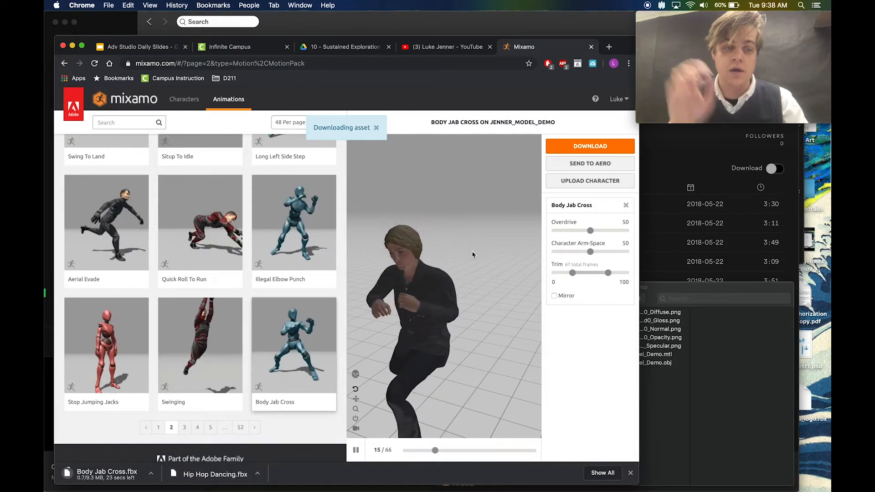
Locate the downloaded Body Jab Cross.fbx in the Downloads folder and rename it by adding the creator's surname in front
click(151, 475)
click(173, 470)
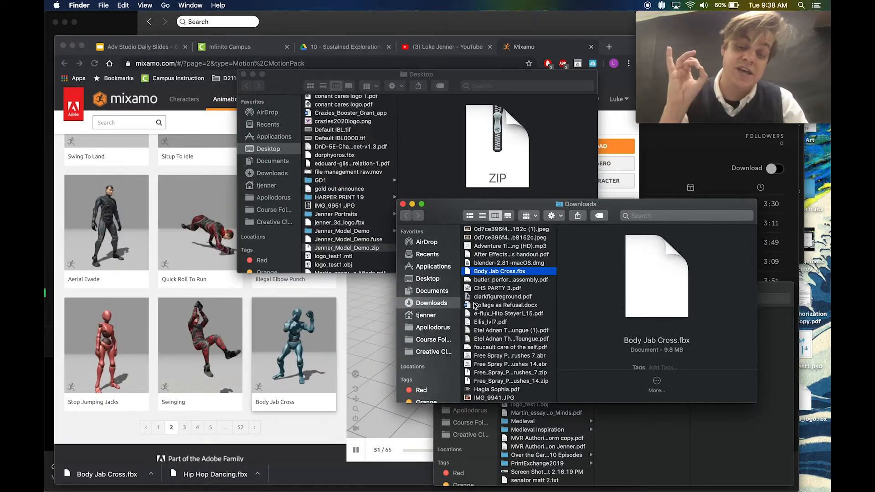
key(Return)
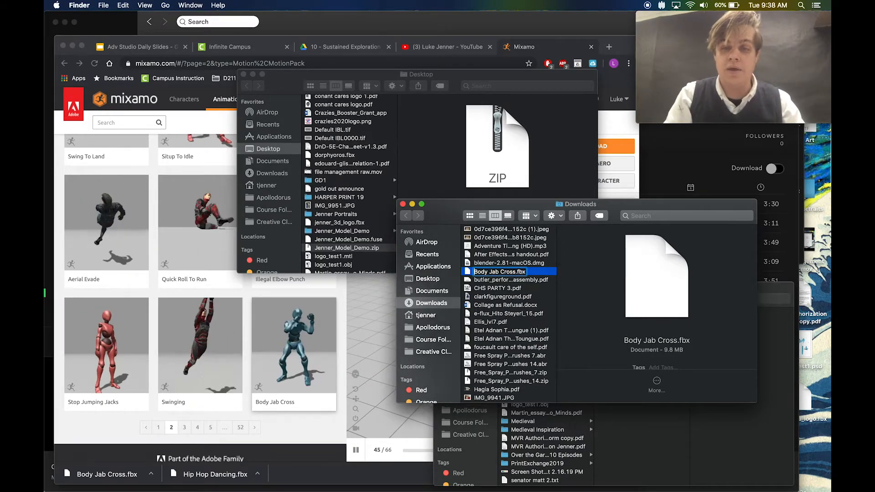
key(BackSpace)
key(BackSpace)
key(BackSpace)
key(BackSpace)
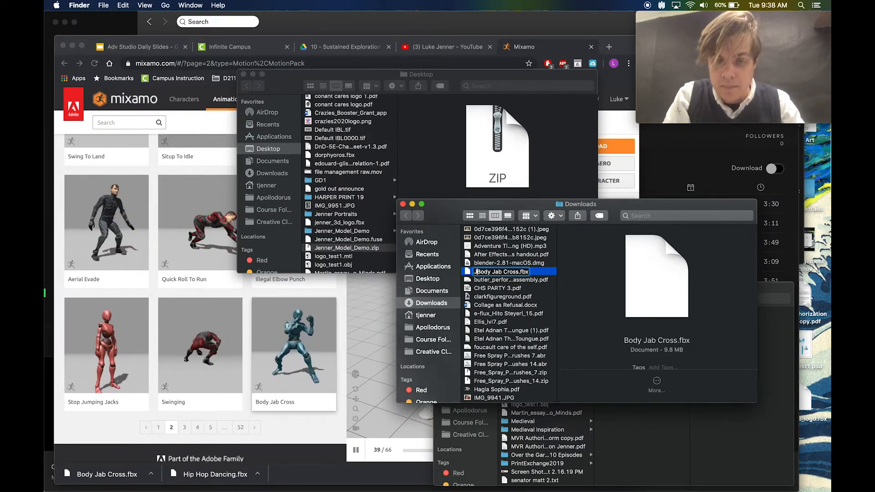
text(enner)
key(Return)
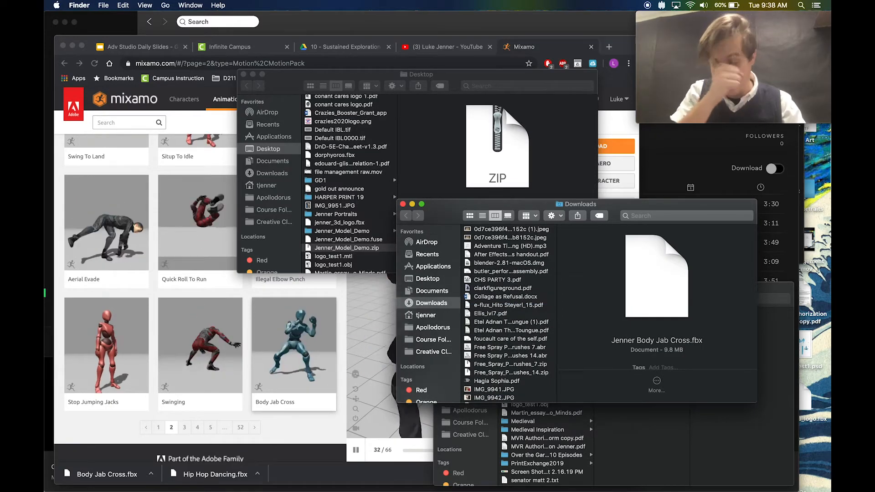
scroll(508, 333, down, 10)
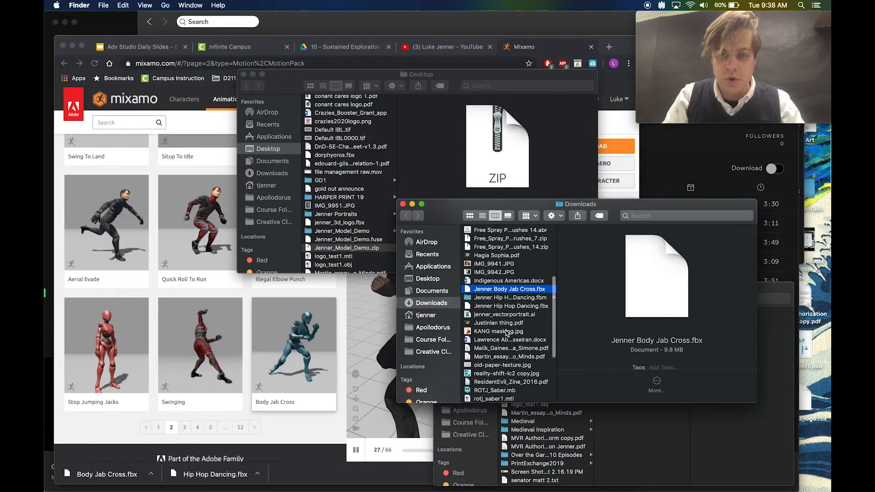
Close the Mixamo page and switch to Lens Studio
click(276, 428)
key(super+w)
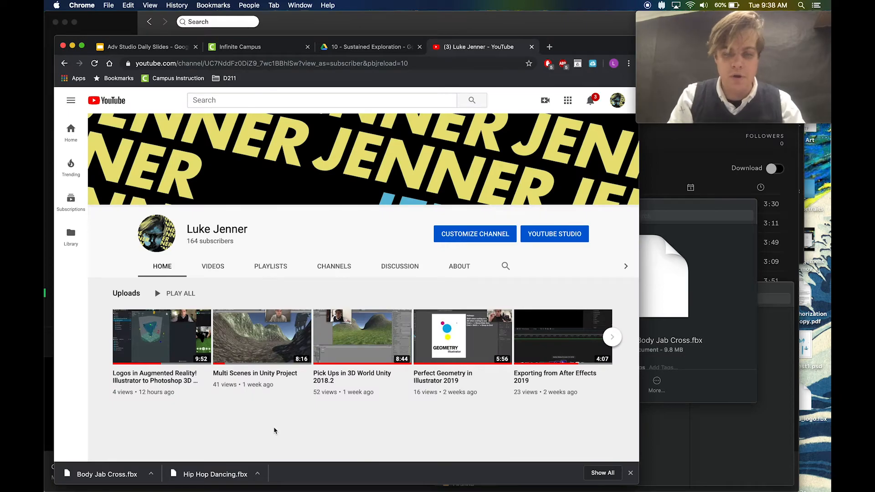
key(super+space)
text(lens studio)
key(Return)
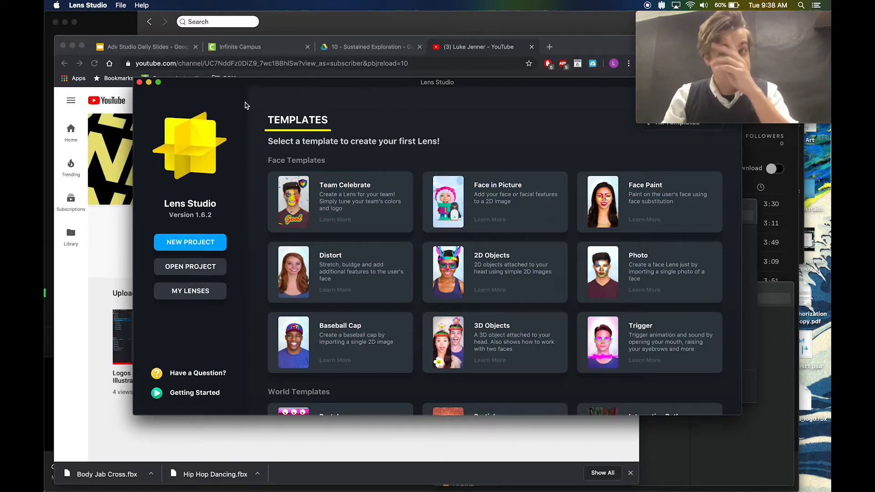
Create a new lens project from the Animated Object world template
drag(242, 88, 171, 32)
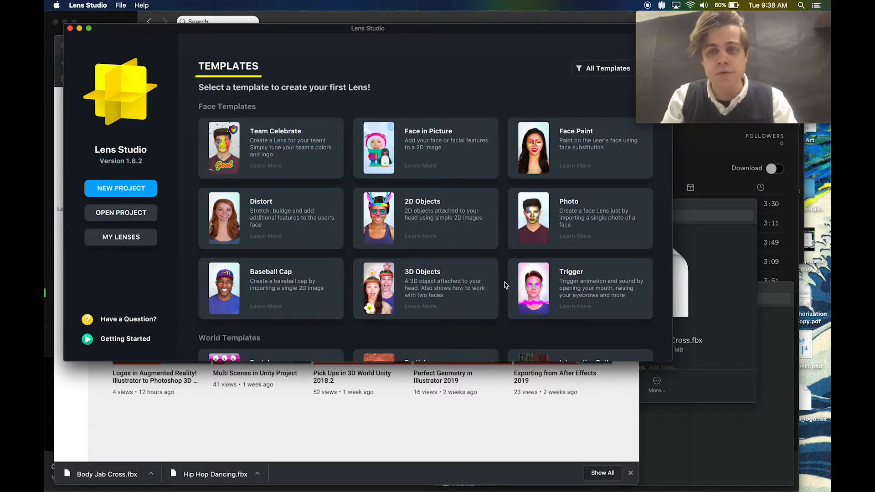
scroll(504, 286, down, 5)
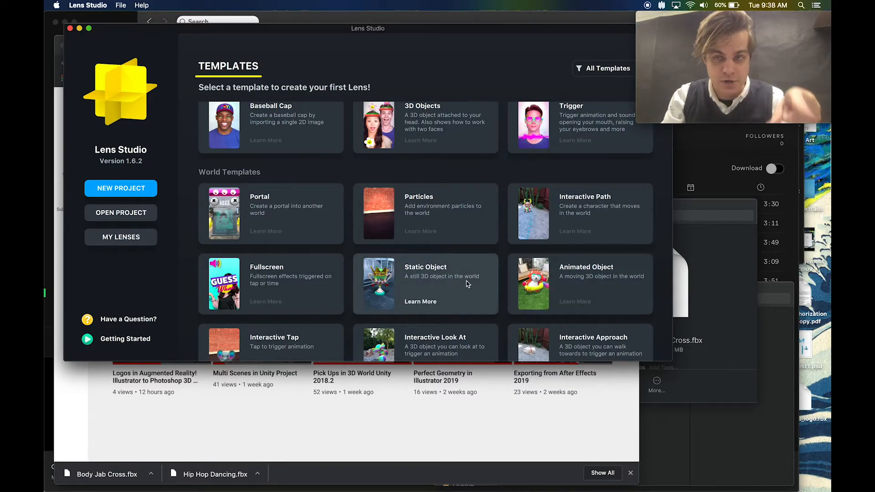
click(590, 283)
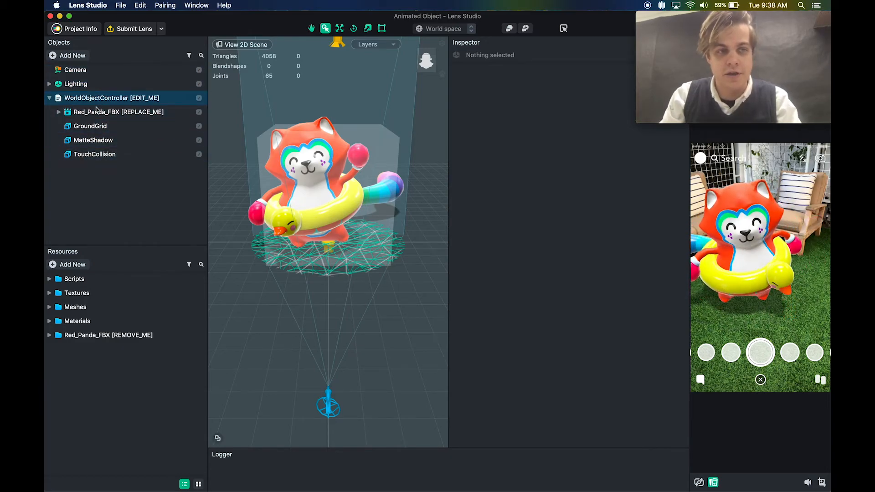
Remove the placeholder Red_Panda_FBX [REPLACE_ME] object from WorldObjectController
click(133, 118)
right_click(133, 118)
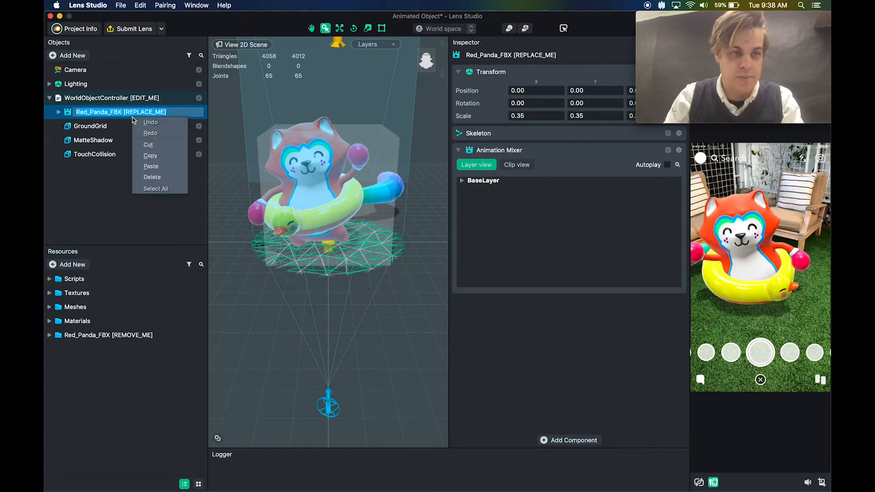
click(108, 200)
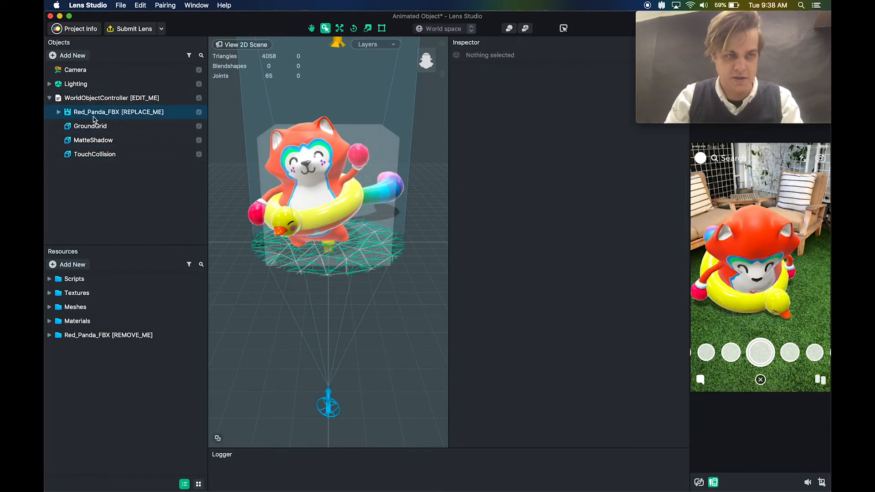
right_click(94, 117)
click(134, 187)
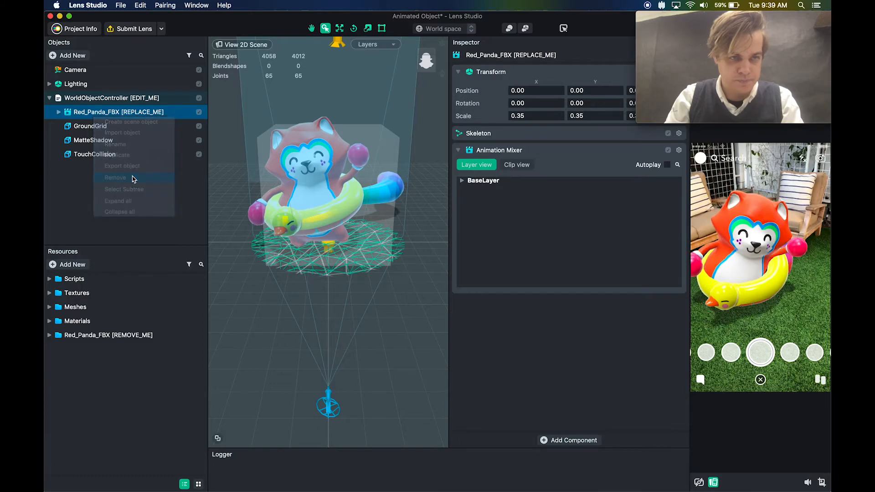
click(124, 209)
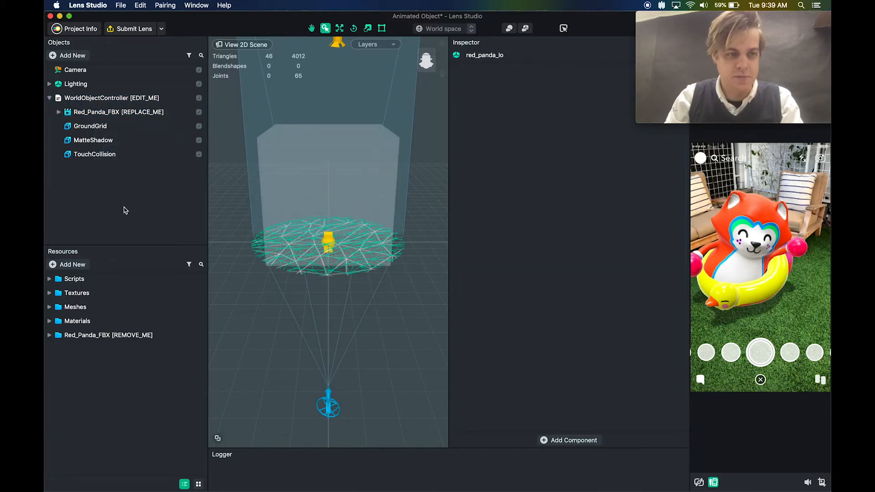
key(Delete)
Import the renamed Body Jab Cross FBX from Downloads and nest it as the first child of WorldObjectController
right_click(116, 202)
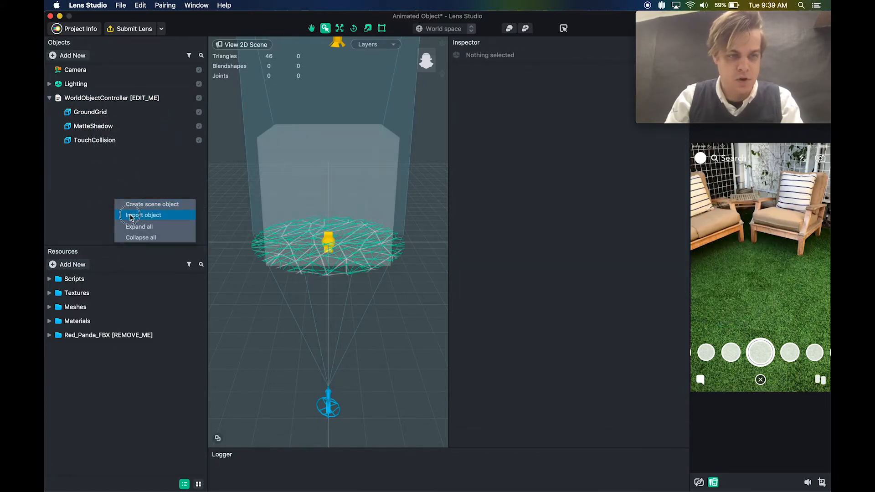
click(131, 217)
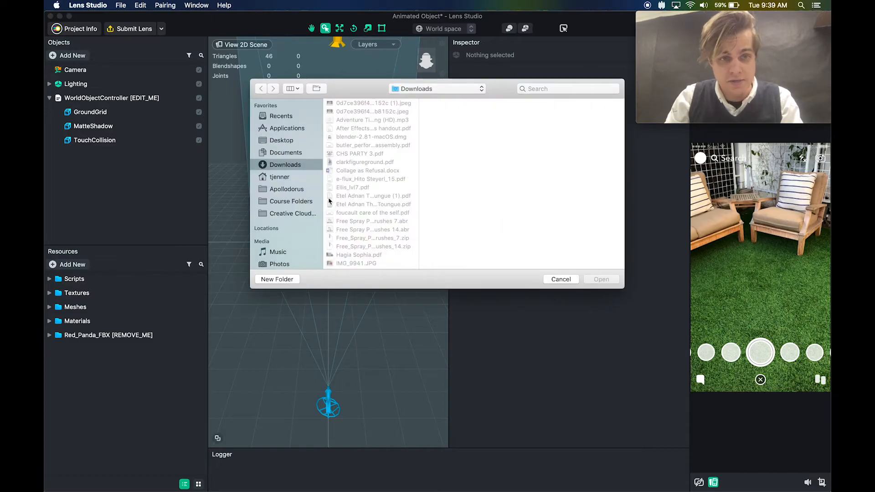
scroll(378, 204, down, 5)
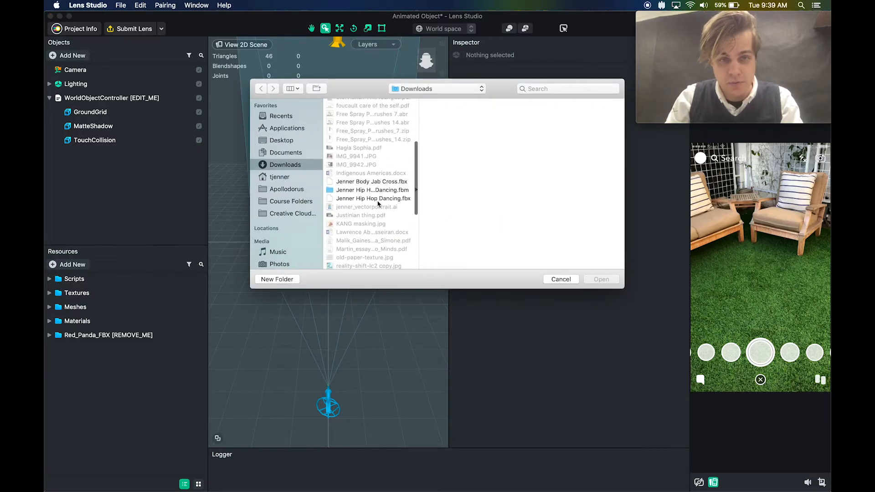
click(373, 182)
click(602, 280)
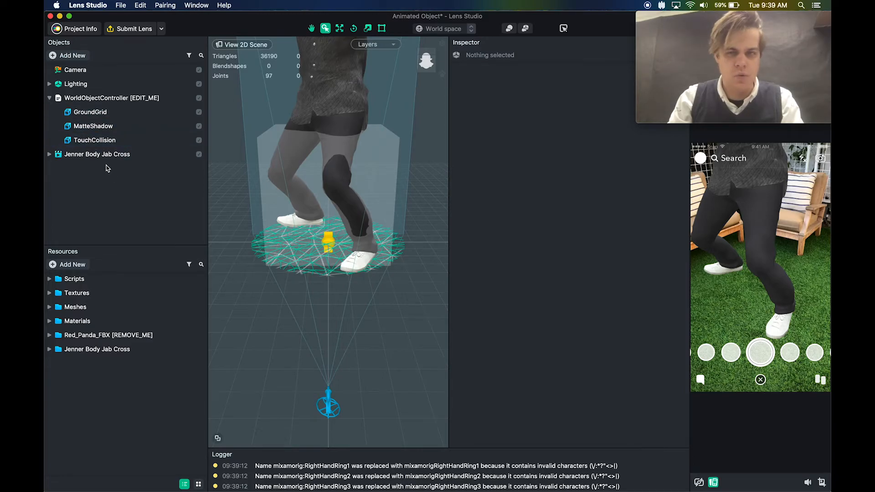
drag(113, 159, 116, 110)
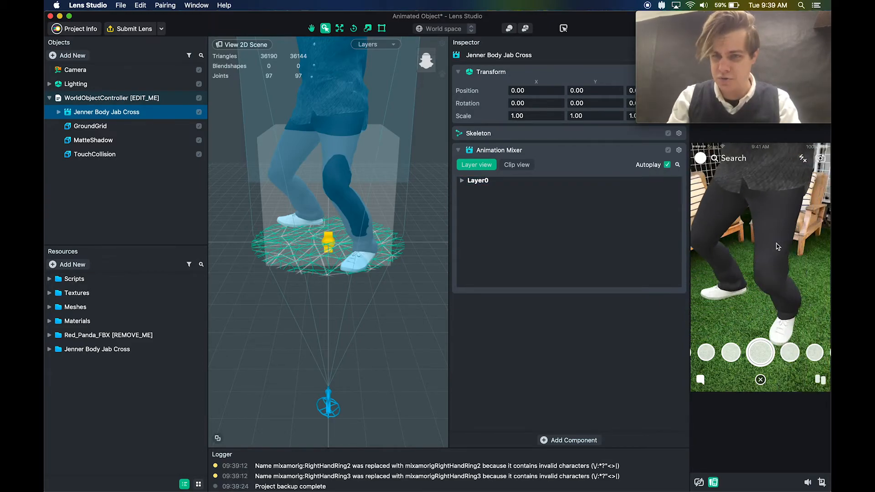
Rename the imported character object under WorldObjectController with the creator's surname
double_click(130, 112)
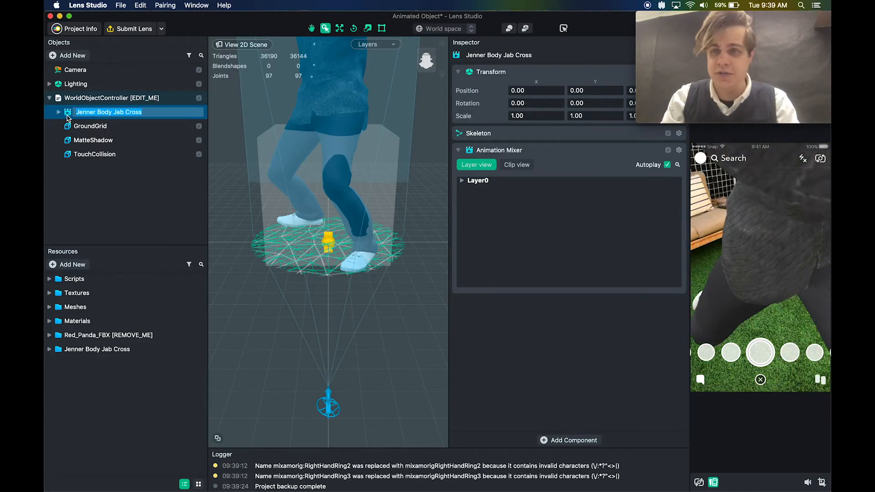
text(w)
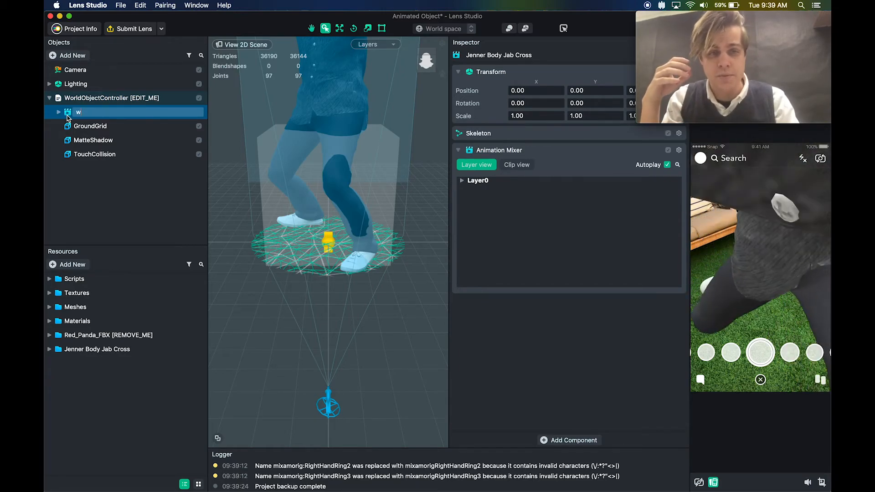
click(90, 126)
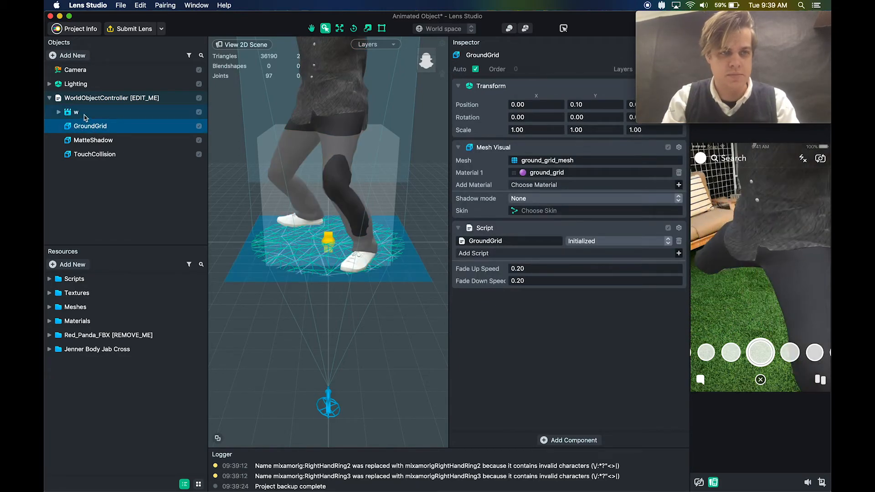
click(84, 114)
click(85, 113)
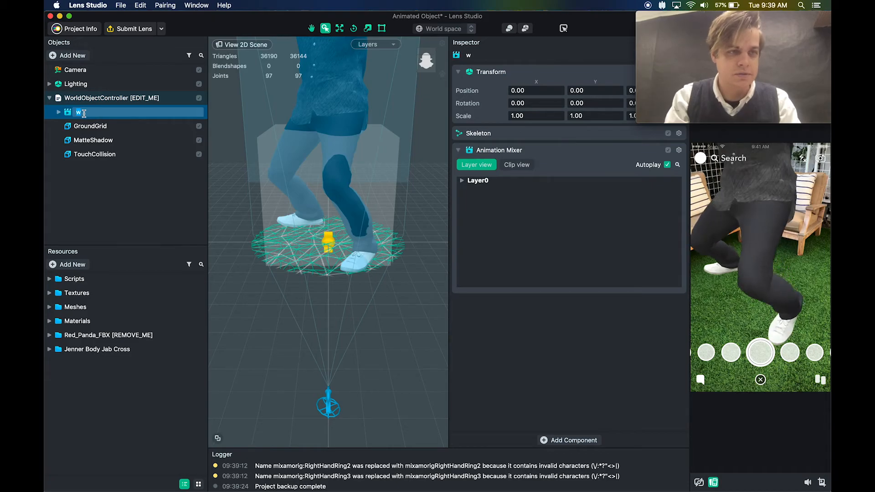
text(Jenner)
key(Return)
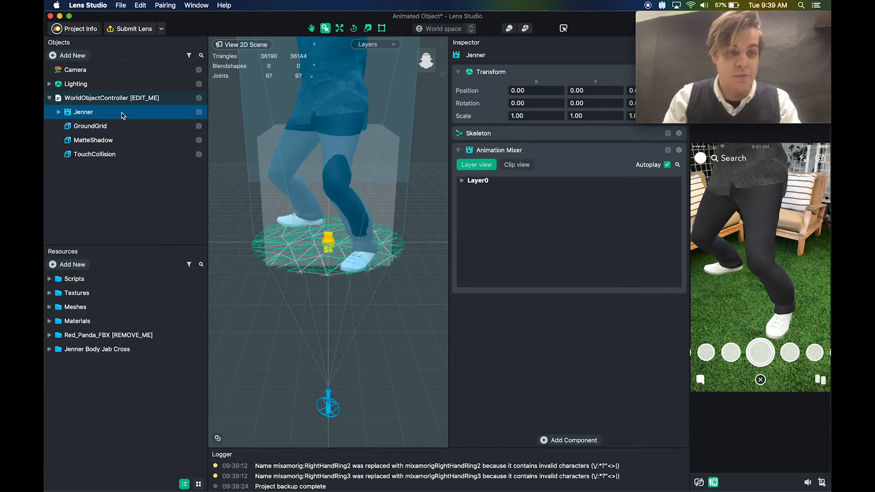
Rename the imported character object as w
click(122, 113)
text(w)
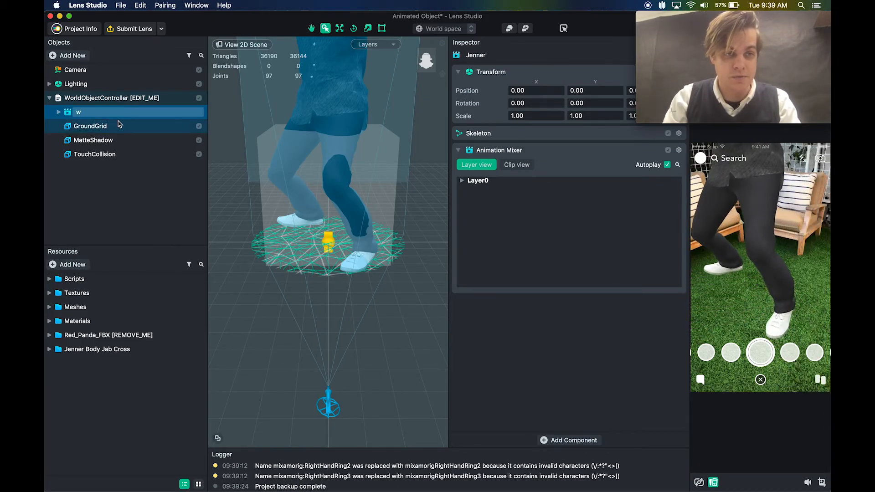
click(104, 140)
Scale the imported character down uniformly to about 0.39 so it fits inside the touch collision box
click(58, 112)
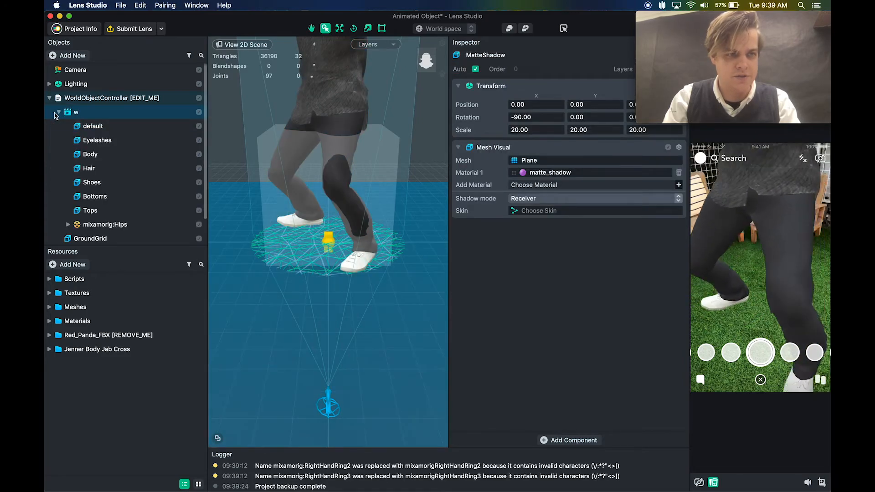
click(89, 113)
key(w)
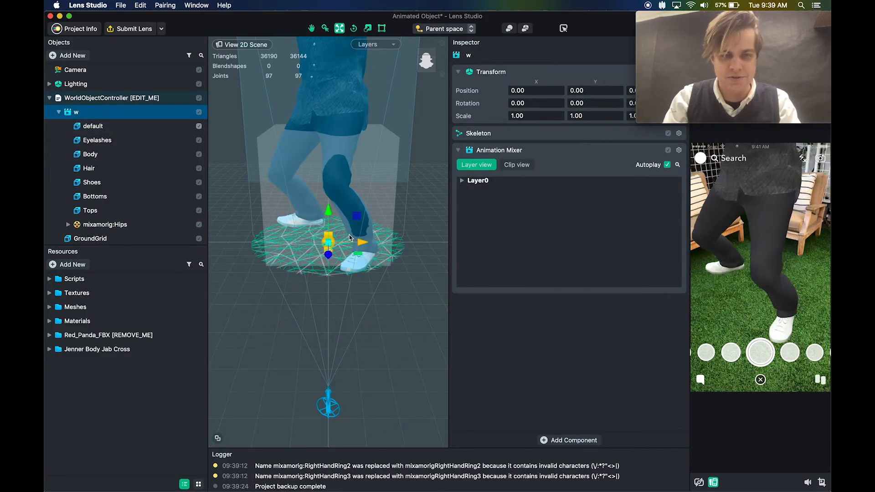
key(e)
key(e)
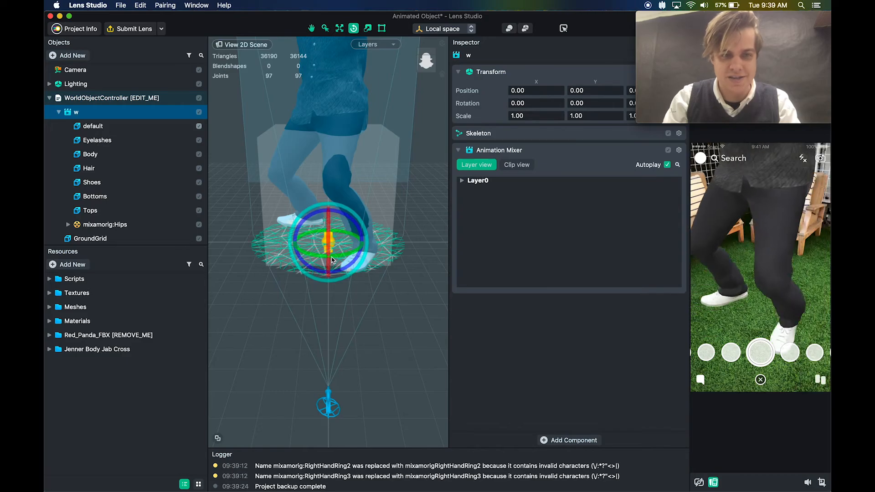
key(r)
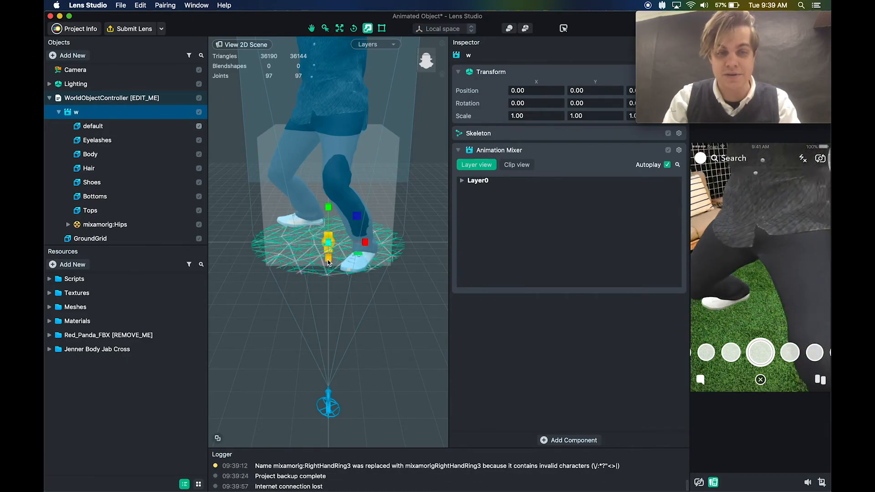
right_drag(311, 256, 347, 259)
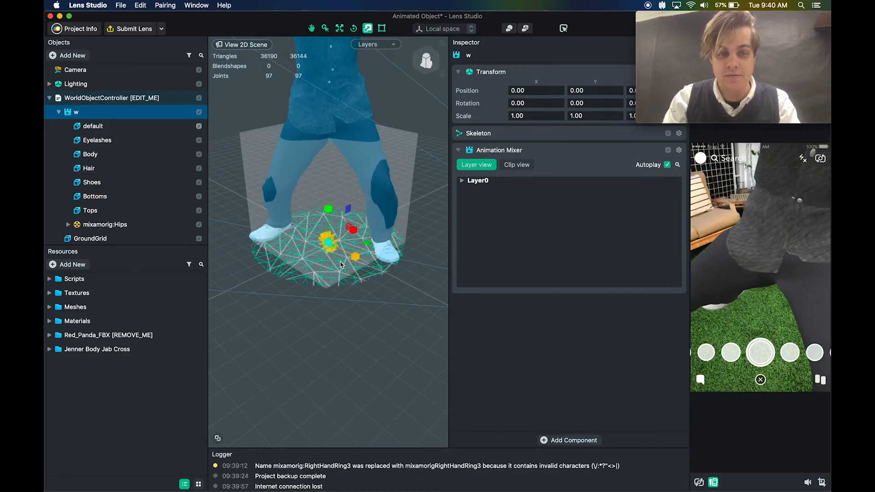
drag(329, 243, 309, 254)
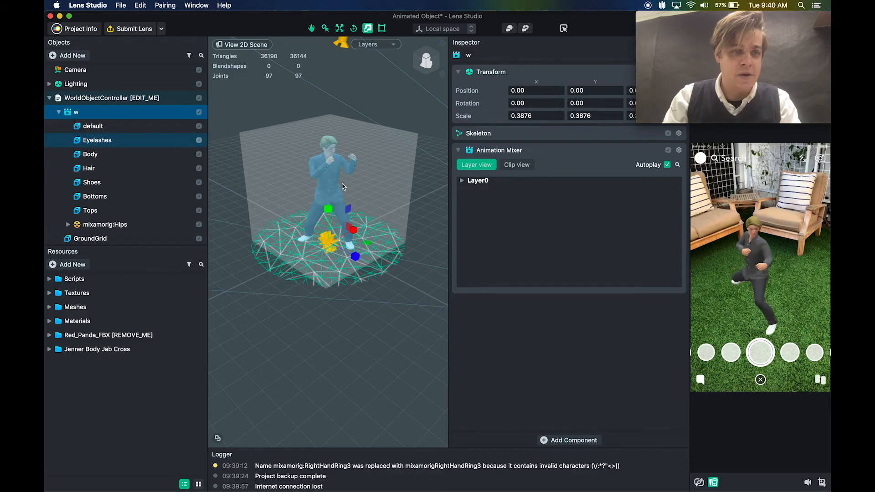
Narrow the TouchCollision box around the character, scaling it to about 0.63 in X and 0.85 in Z
click(296, 192)
right_drag(353, 210, 365, 252)
drag(365, 252, 354, 254)
right_drag(329, 255, 295, 255)
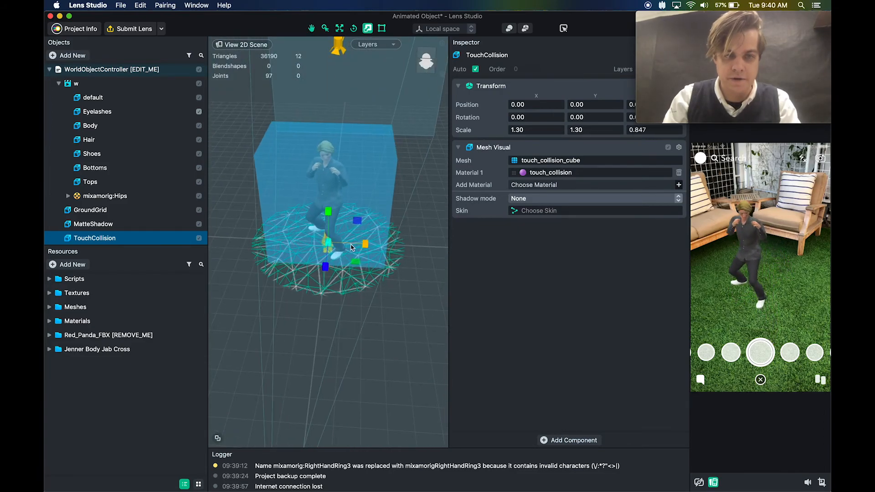
drag(364, 242, 345, 245)
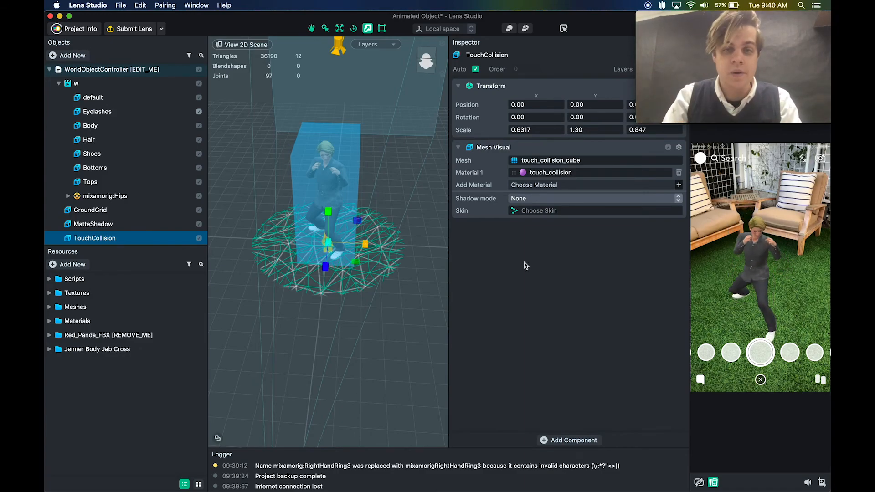
Move the webcam window off the preview area and display the Snapcode for pairing a device
mouse_move(677, 24)
drag(677, 23, 363, 22)
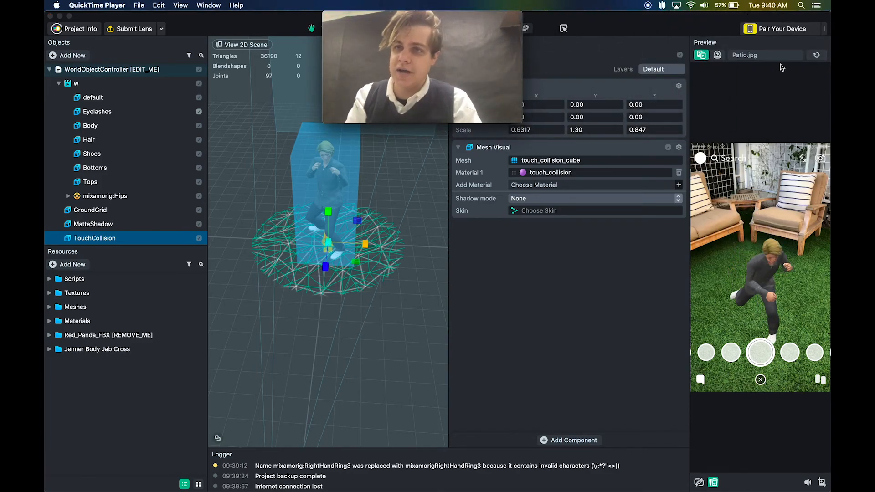
click(783, 32)
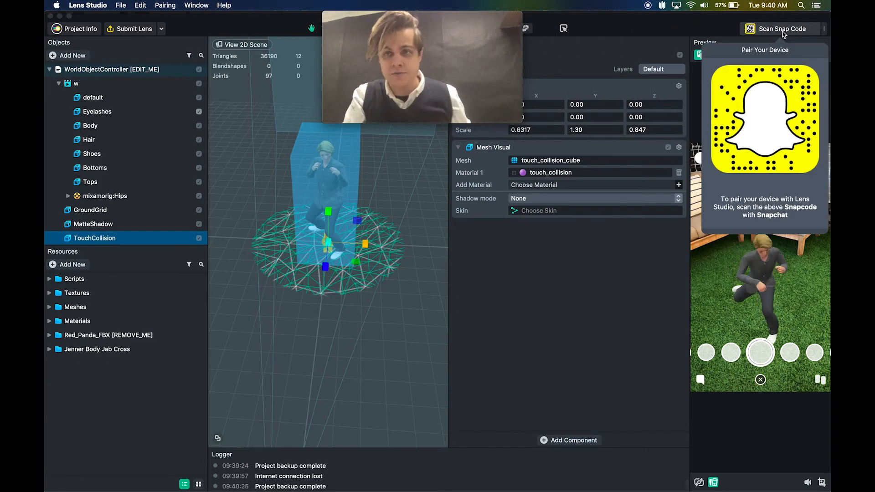